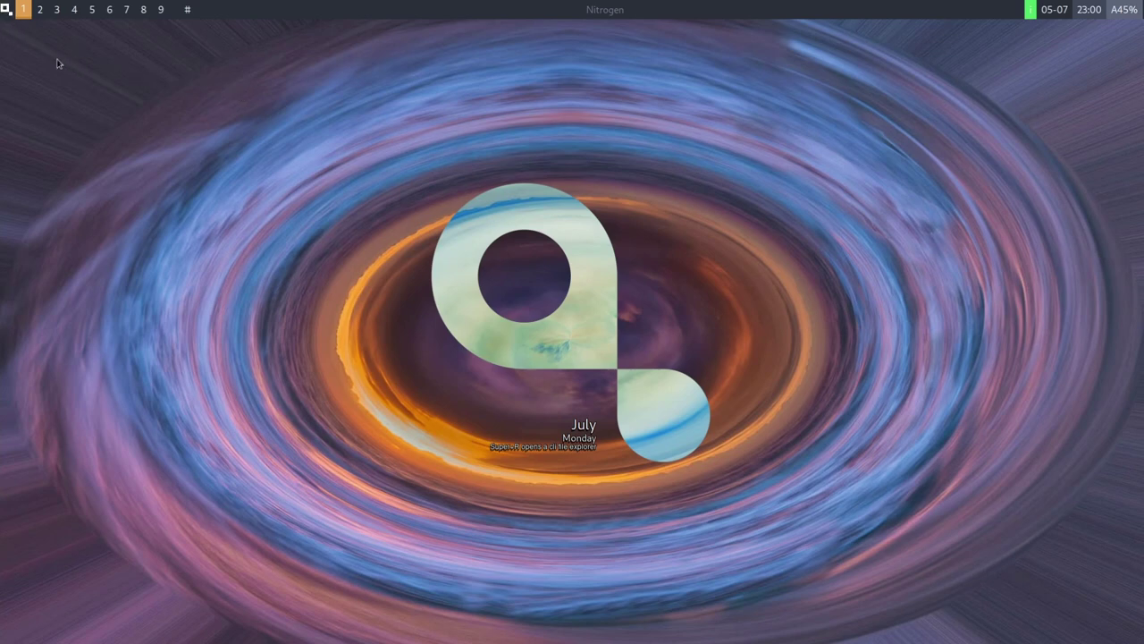
# Step: Browse the graphical list of installed applications, launch instantWELCOME and choose its Get started entry
pyautogui.click(4, 14)
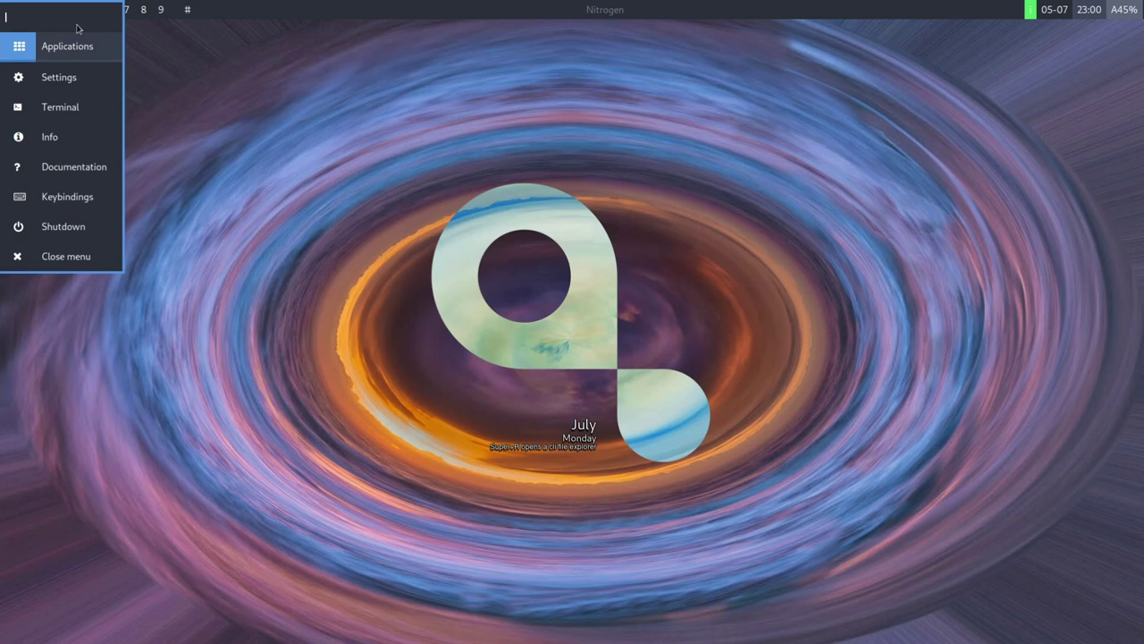
pyautogui.write('deskto')
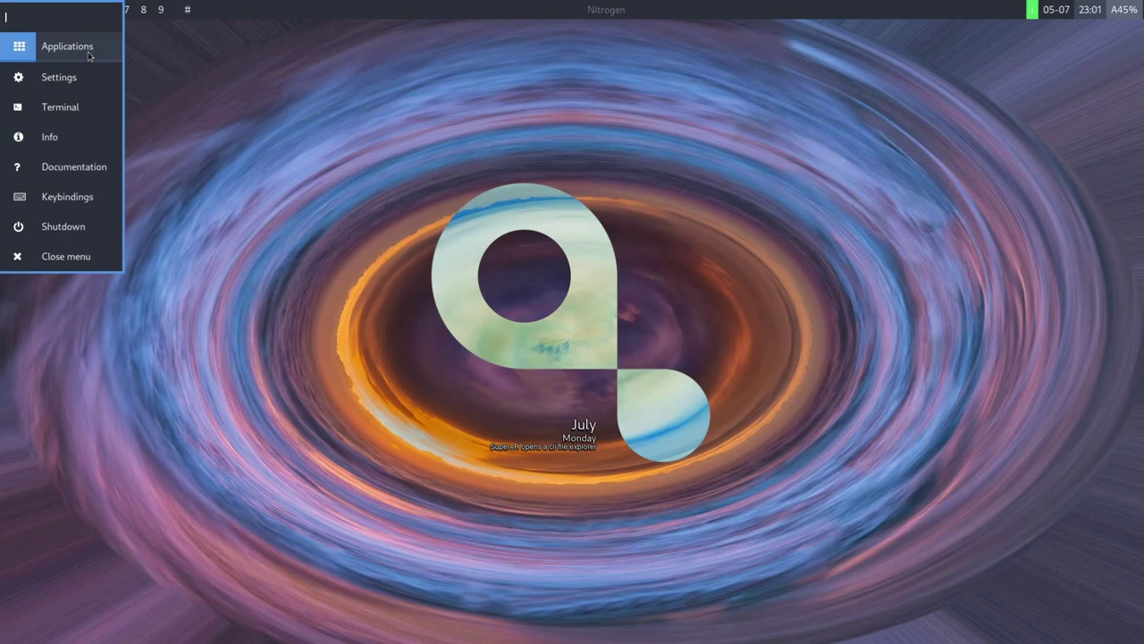
pyautogui.click(89, 56)
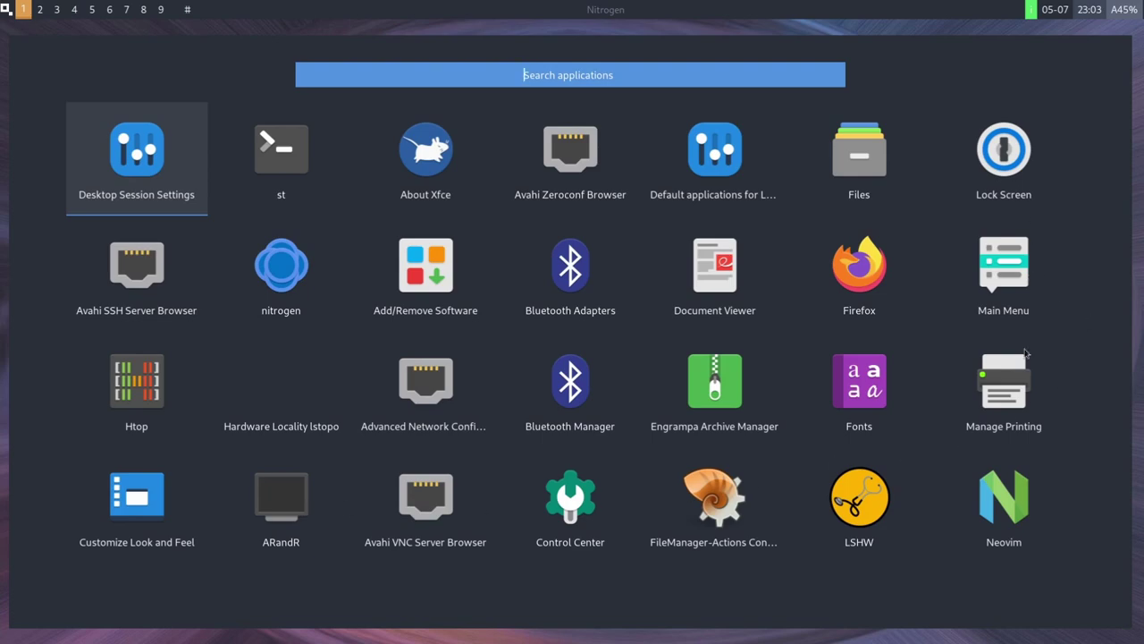
pyautogui.press('Down')
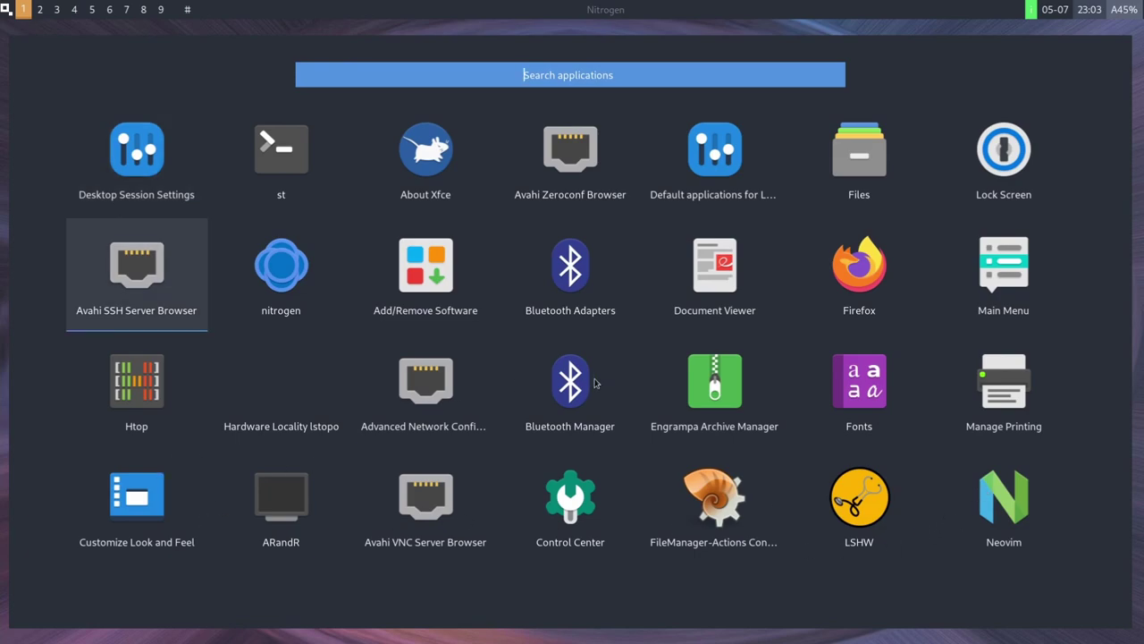
pyautogui.press('End')
pyautogui.press('Up')
pyautogui.press('Down')
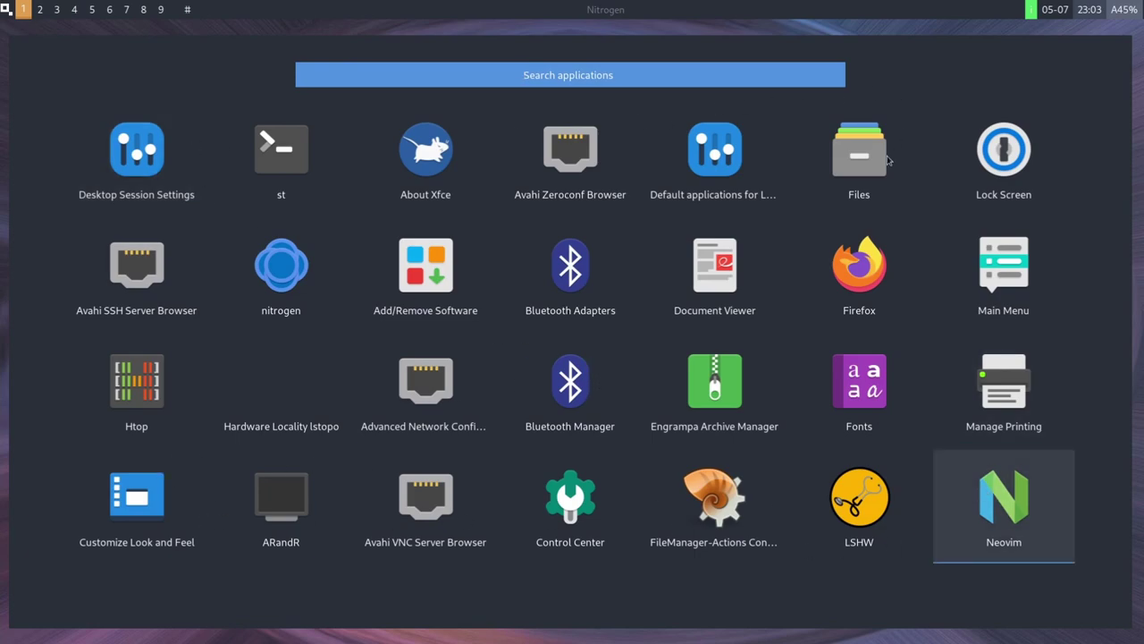
pyautogui.press('Right')
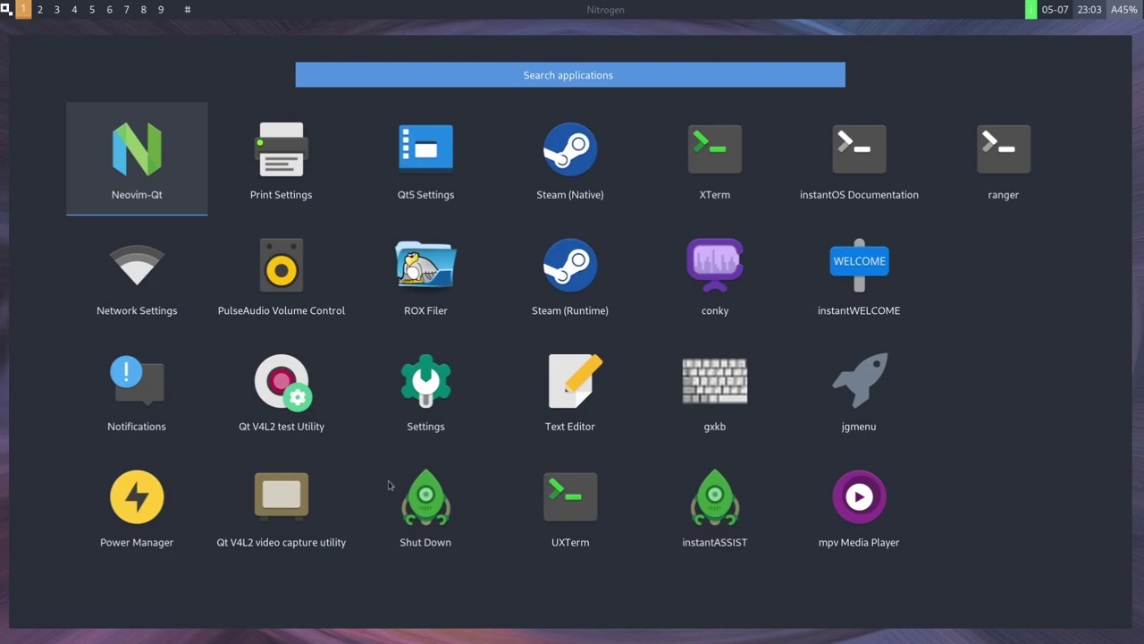
pyautogui.click(868, 271)
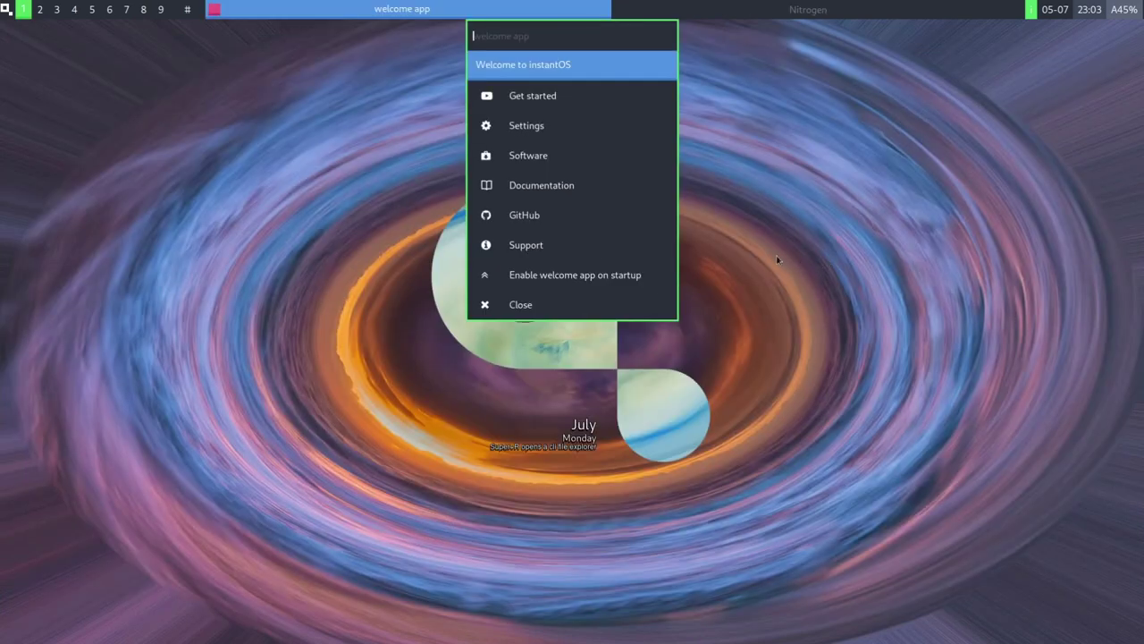
pyautogui.click(601, 108)
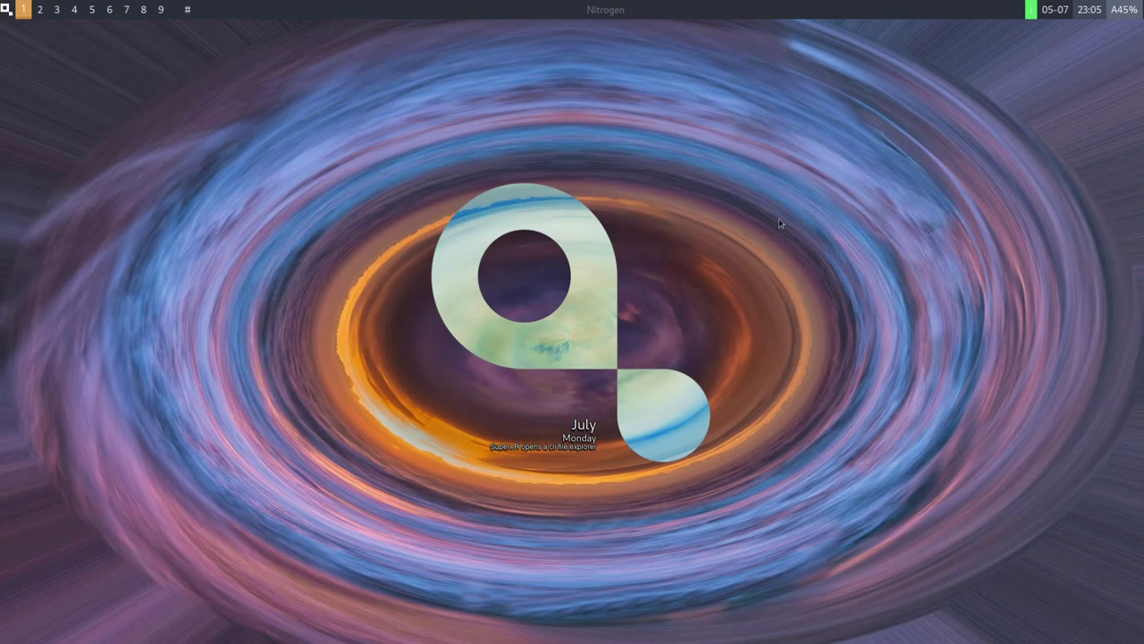
# Step: Search the text-based application launcher for xrandr and run it
pyautogui.press('super+space')
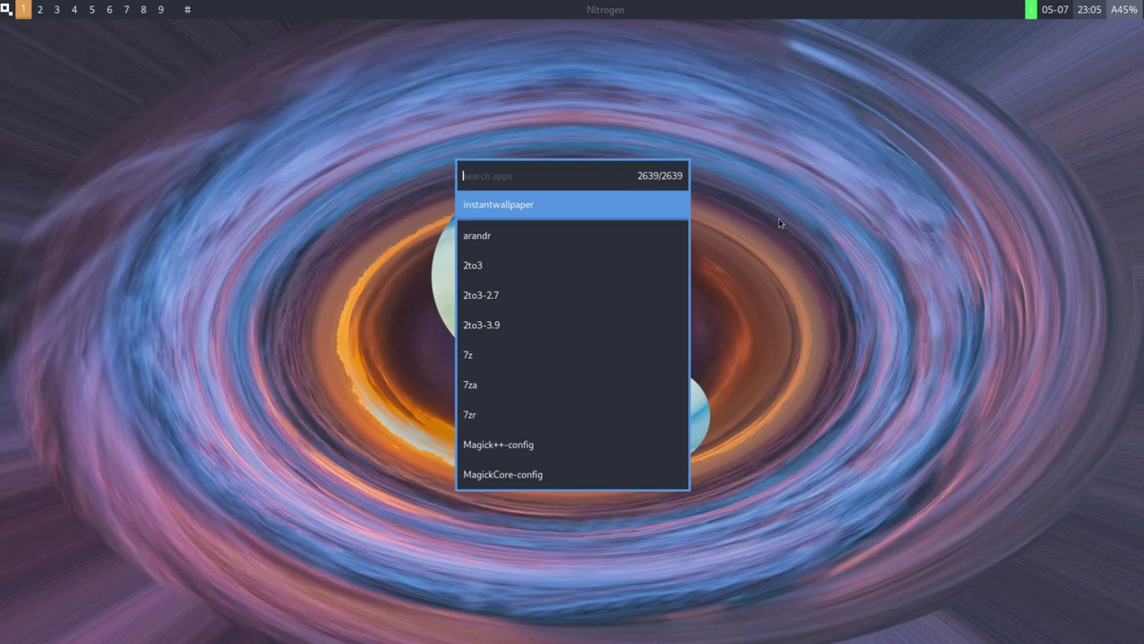
pyautogui.write('xrandr')
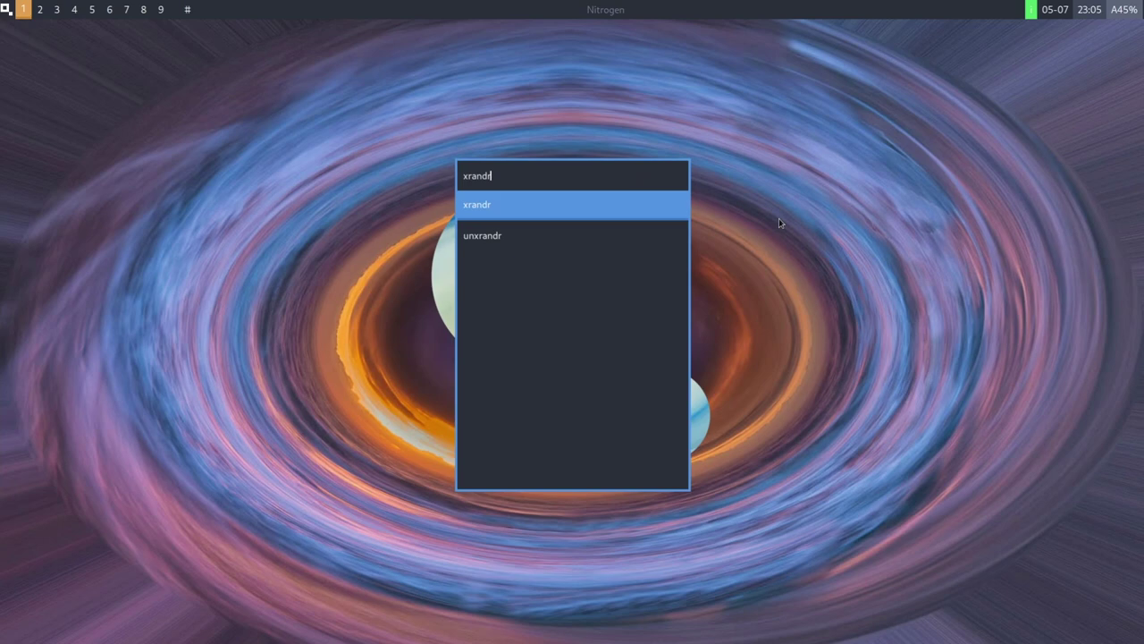
pyautogui.press('Return')
# Step: Look through the text-based launcher's alphabetical list of programs and close the launcher
pyautogui.press('super+space')
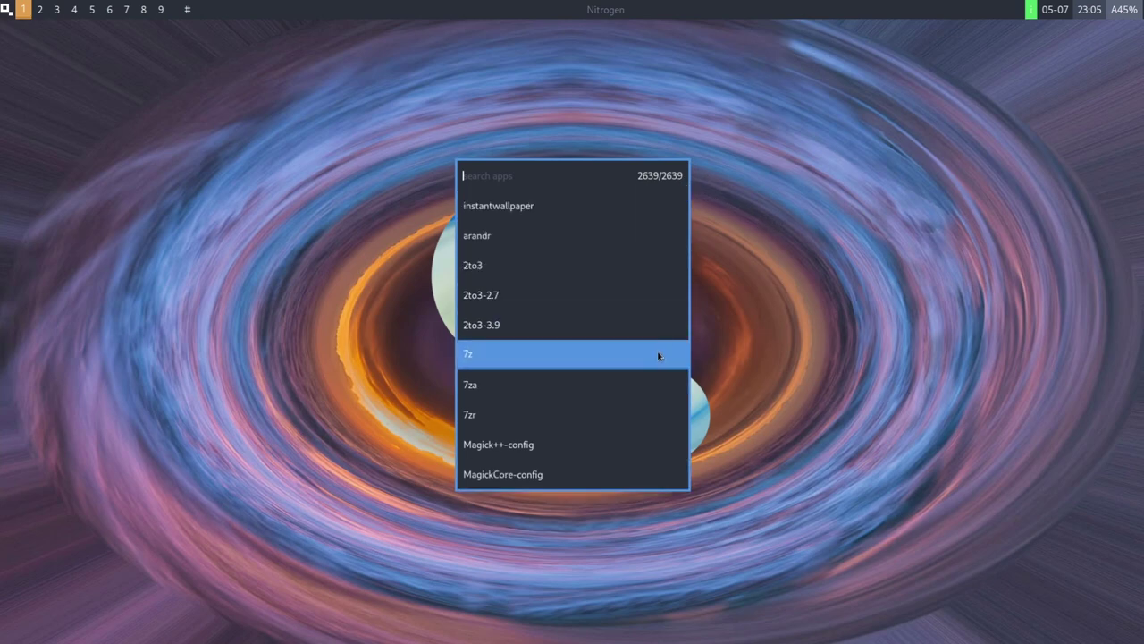
pyautogui.scroll(-10, 619, 292)
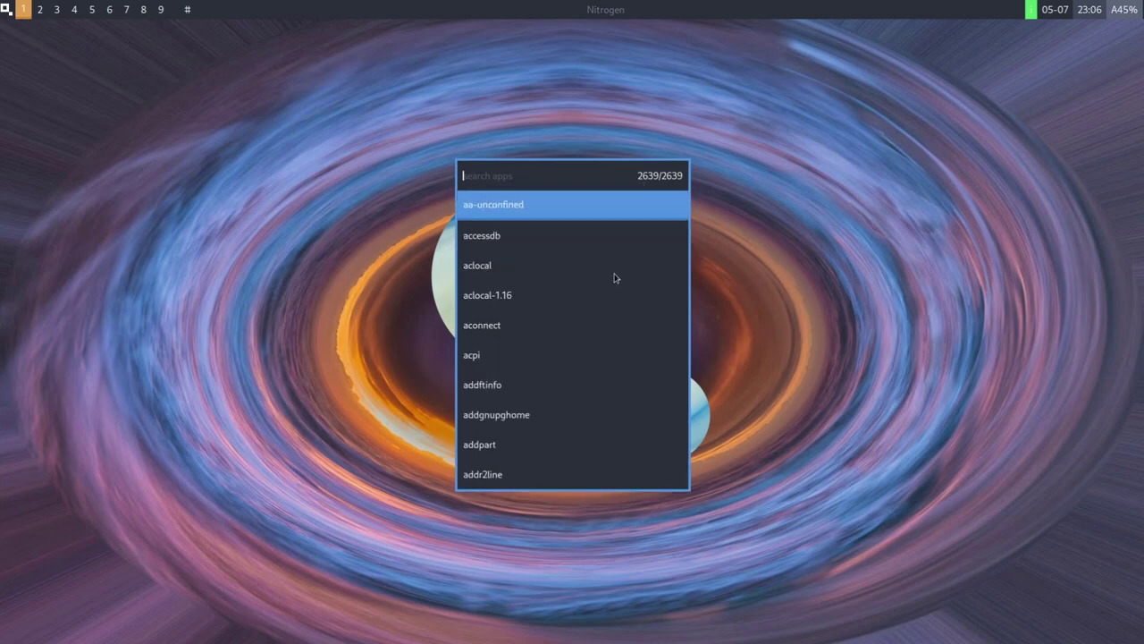
pyautogui.scroll(-20, 622, 362)
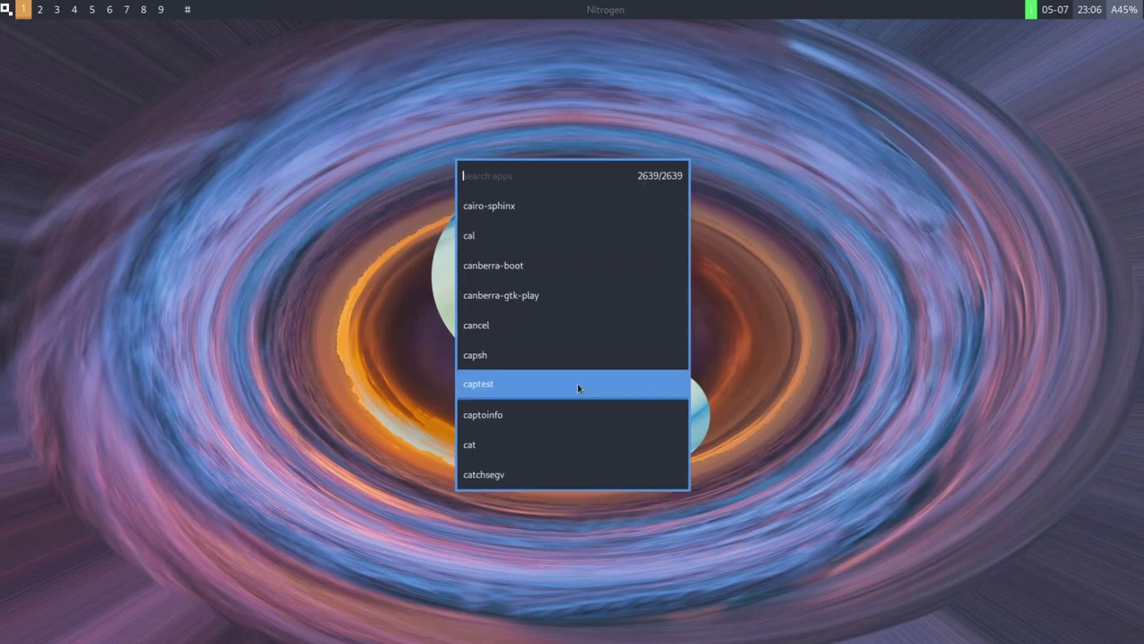
pyautogui.press('Escape')
# Step: Search the graphical application launcher for files, open the Files application and close its window
pyautogui.press('super+space')
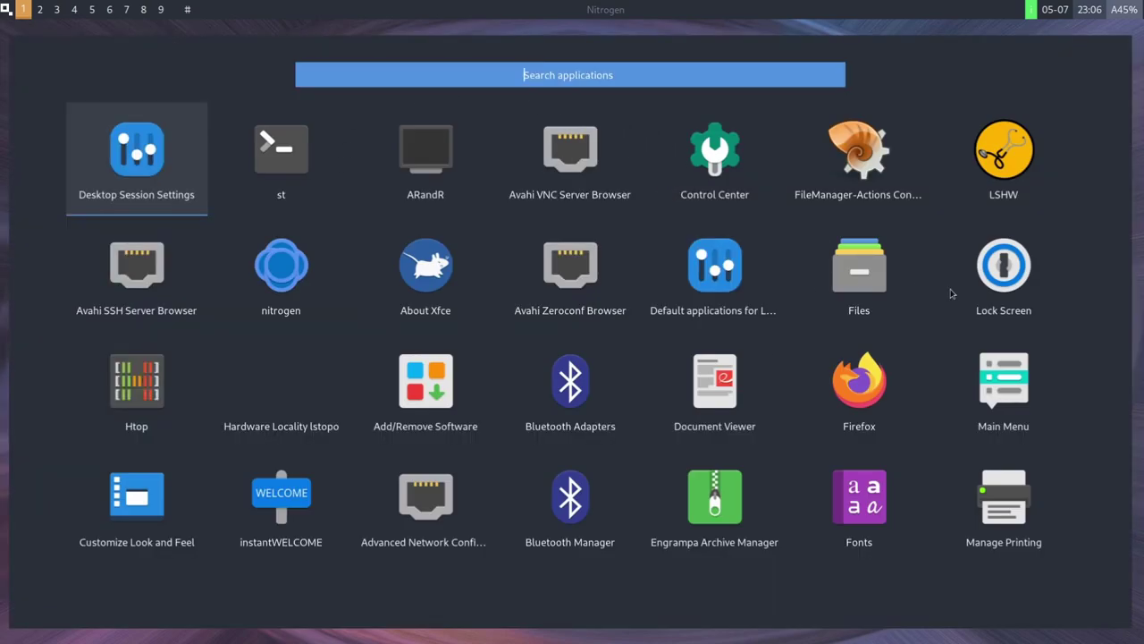
pyautogui.write('files')
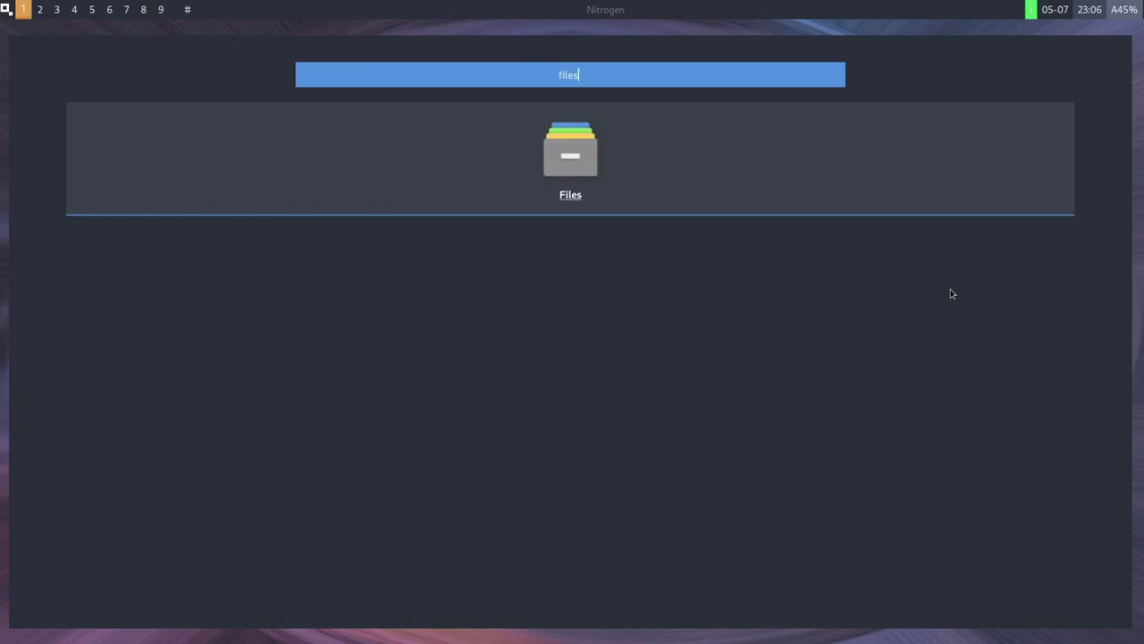
pyautogui.press('Return')
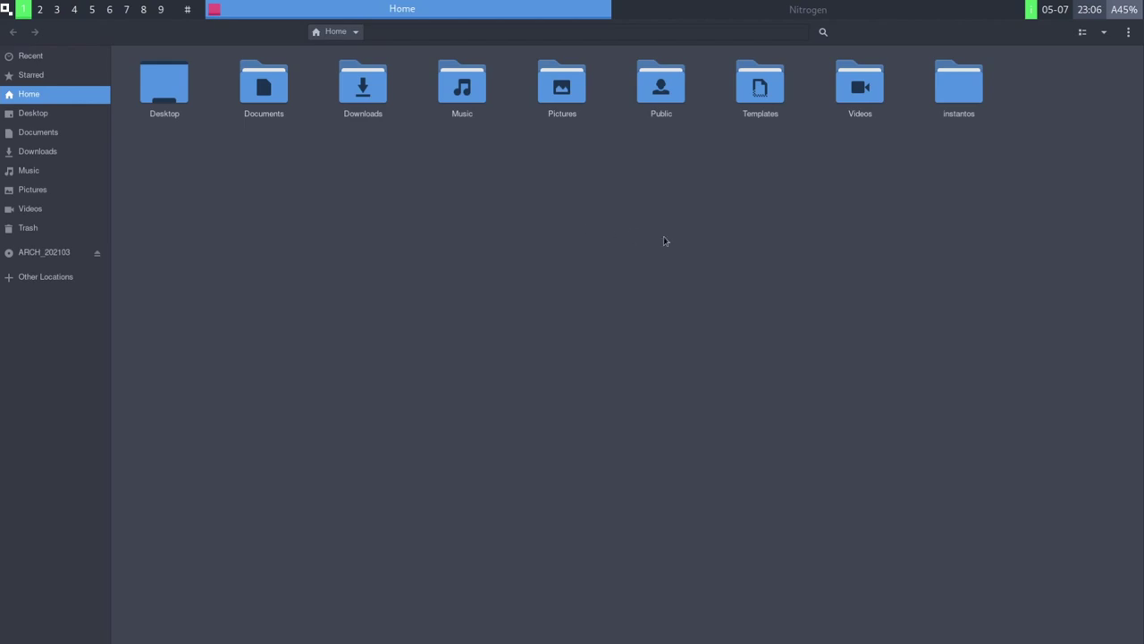
pyautogui.press('super+q')
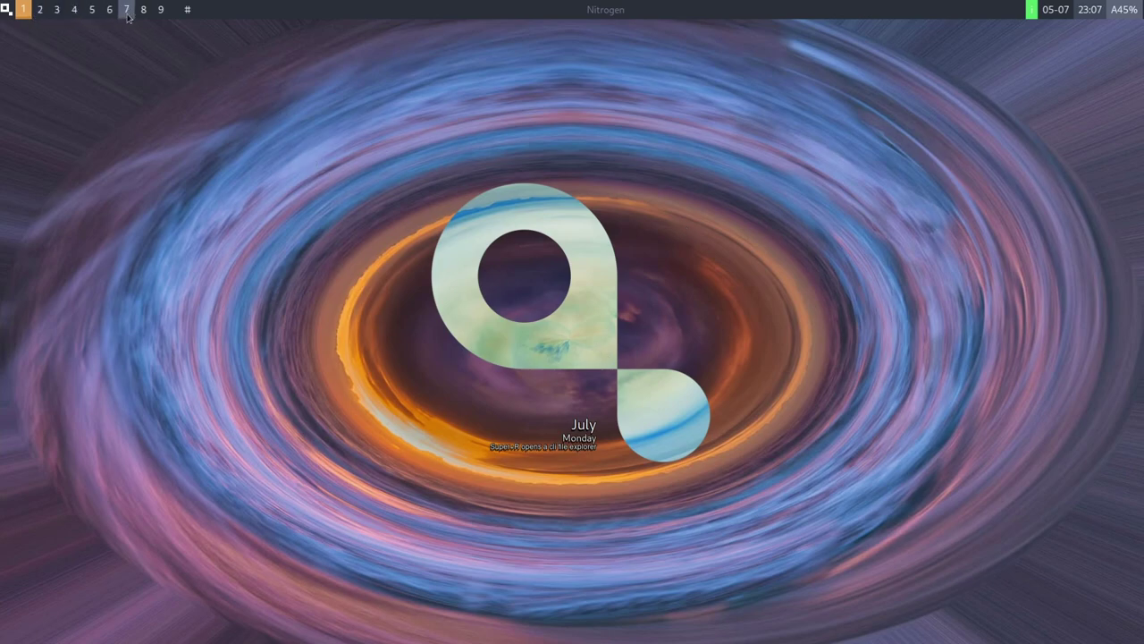
# Step: Open a terminal window and dismiss its quick info notice with OK
pyautogui.press('super')
pyautogui.press('Escape')
pyautogui.press('super+Return')
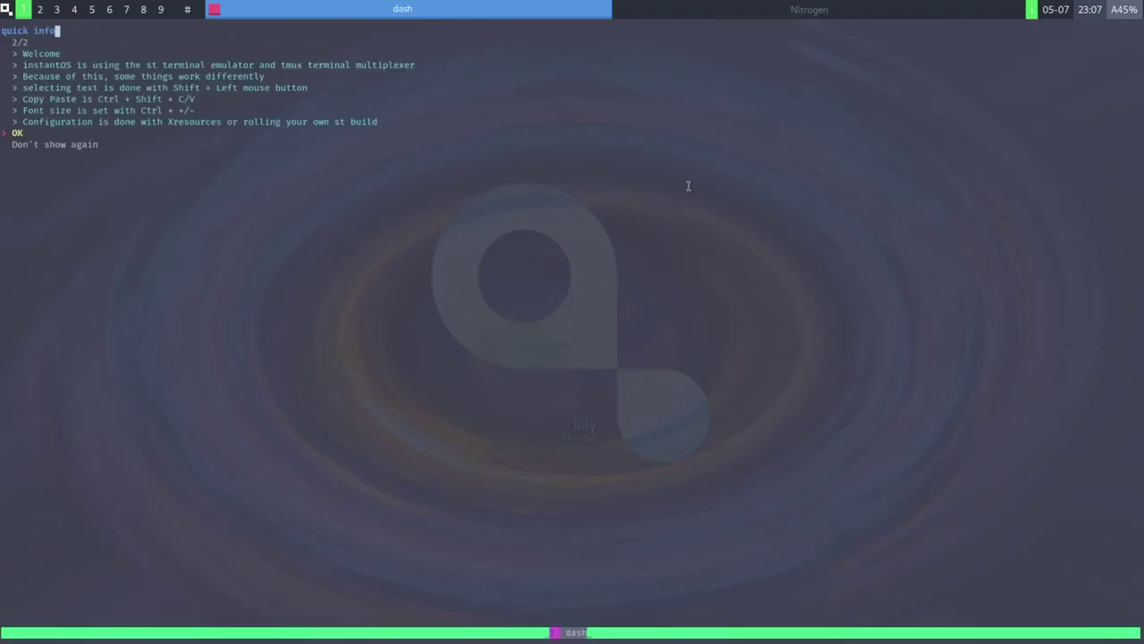
pyautogui.press('Return')
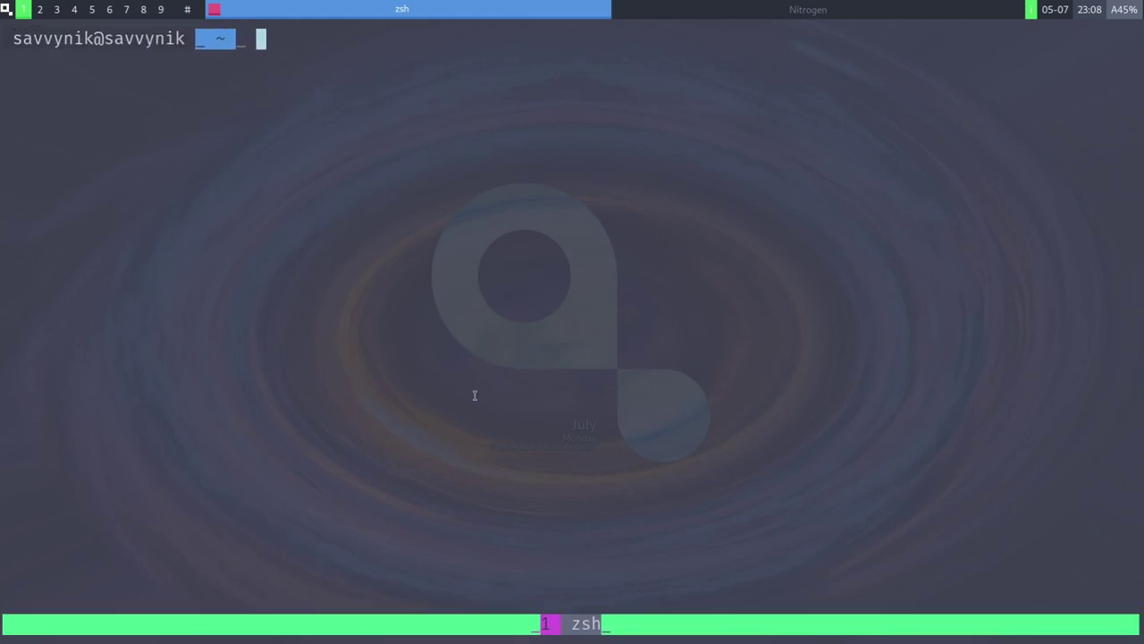
# Step: Change the terminal's working directory to Documents by picking it from the cd completion list, and clear the screen
pyautogui.write('cd')
pyautogui.press('Tab')
pyautogui.press('Down')
pyautogui.press('Down')
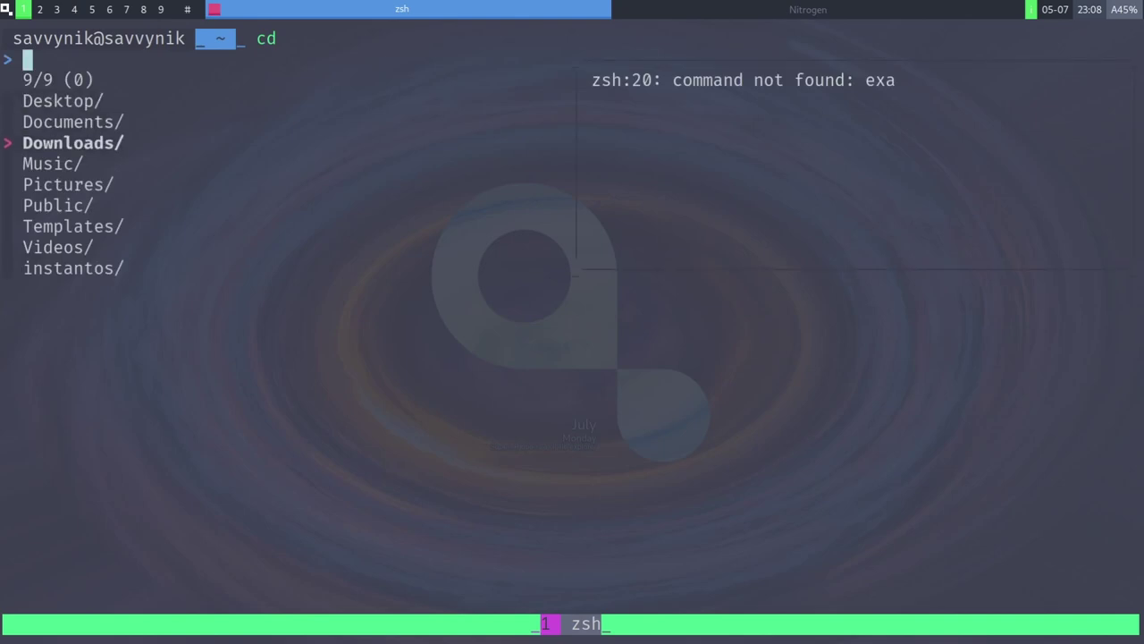
pyautogui.press('Up')
pyautogui.press('Return')
pyautogui.press('Return')
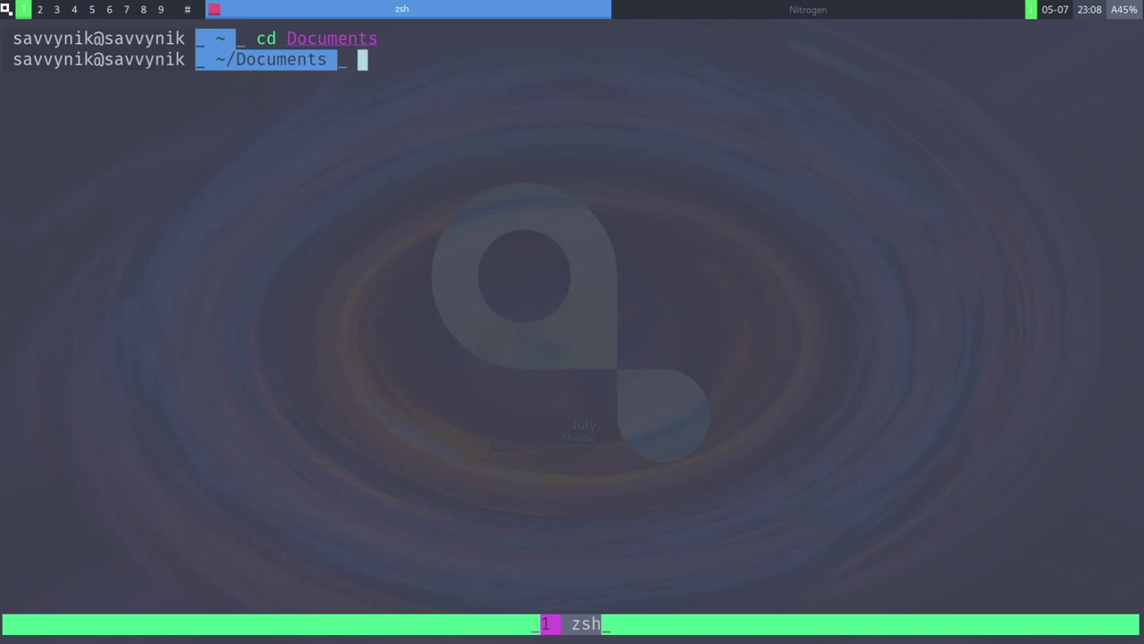
pyautogui.hotkey('ctrl', 'l')
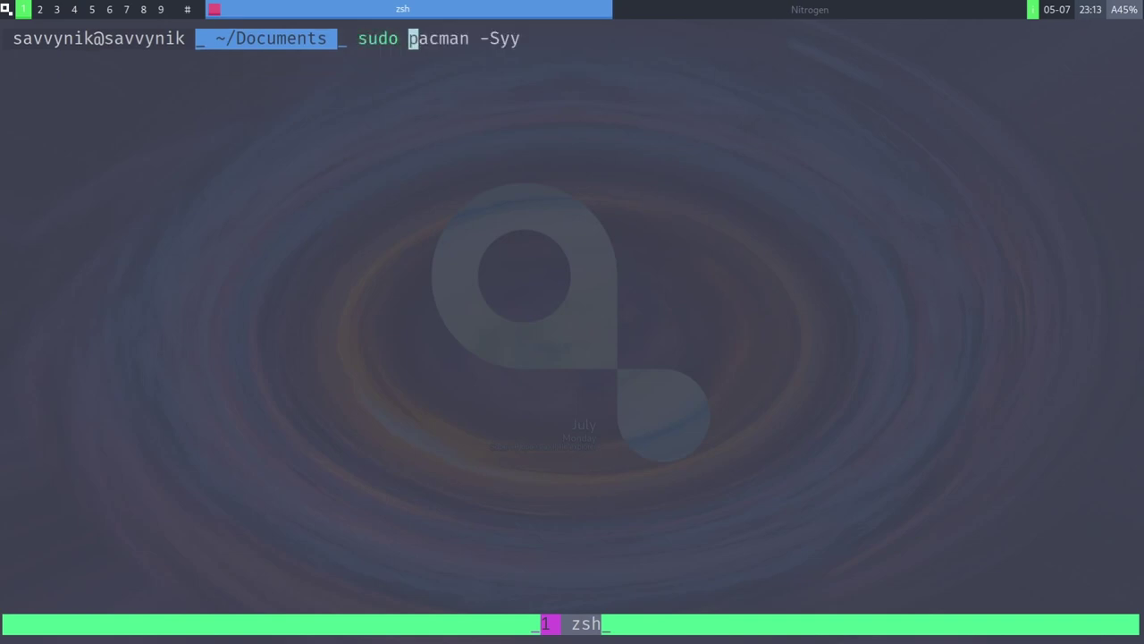
# Step: Synchronize the package databases with sudo pacman -Syy and clear the terminal output
pyautogui.press('Right')
pyautogui.press('Right')
pyautogui.press('Right')
pyautogui.press('Right')
pyautogui.press('Right')
pyautogui.press('Right')
pyautogui.press('Right')
pyautogui.press('Right')
pyautogui.press('Right')
pyautogui.press('Right')
pyautogui.press('Right')
pyautogui.press('Return')
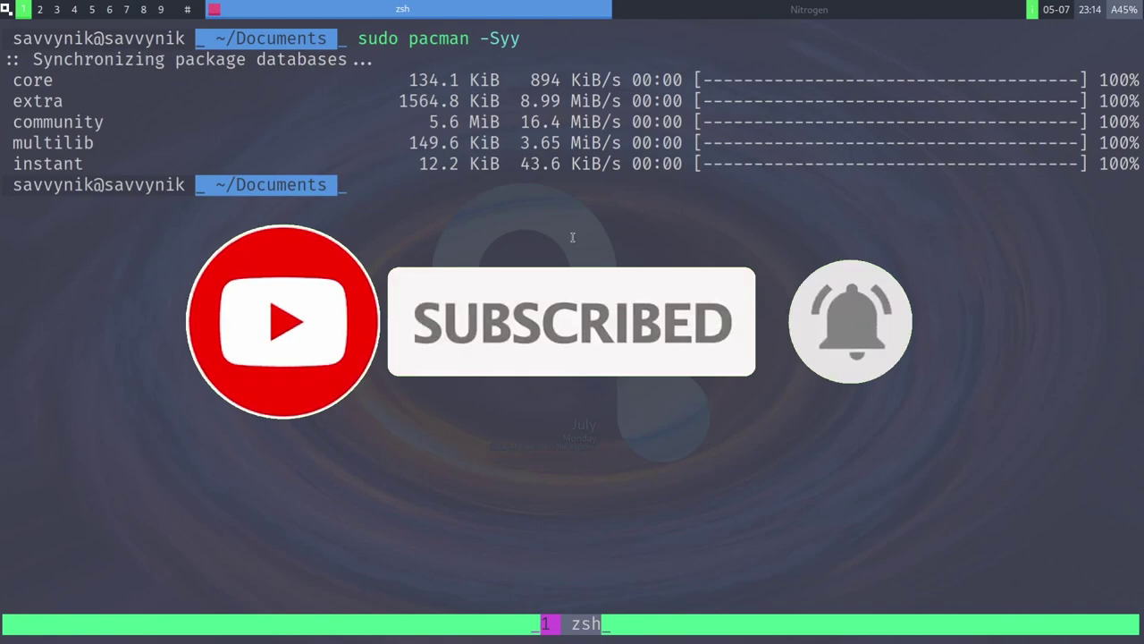
pyautogui.write('clear')
pyautogui.press('Return')
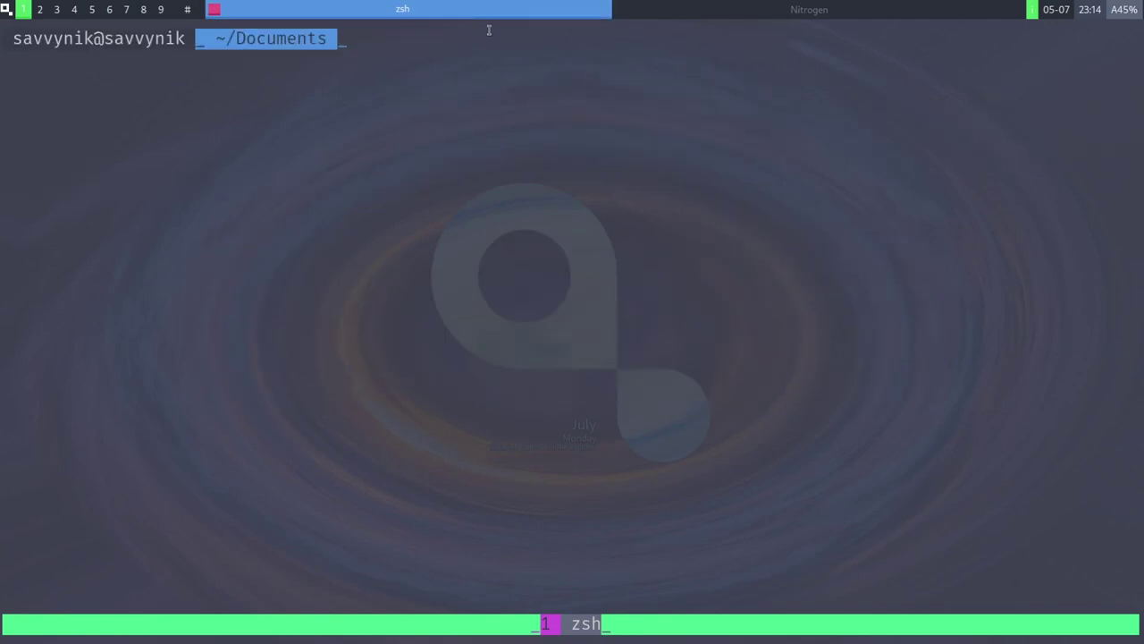
# Step: Show the hidden Nitrogen window tiled beside the terminal and return the focus to the terminal
pyautogui.click(698, 14)
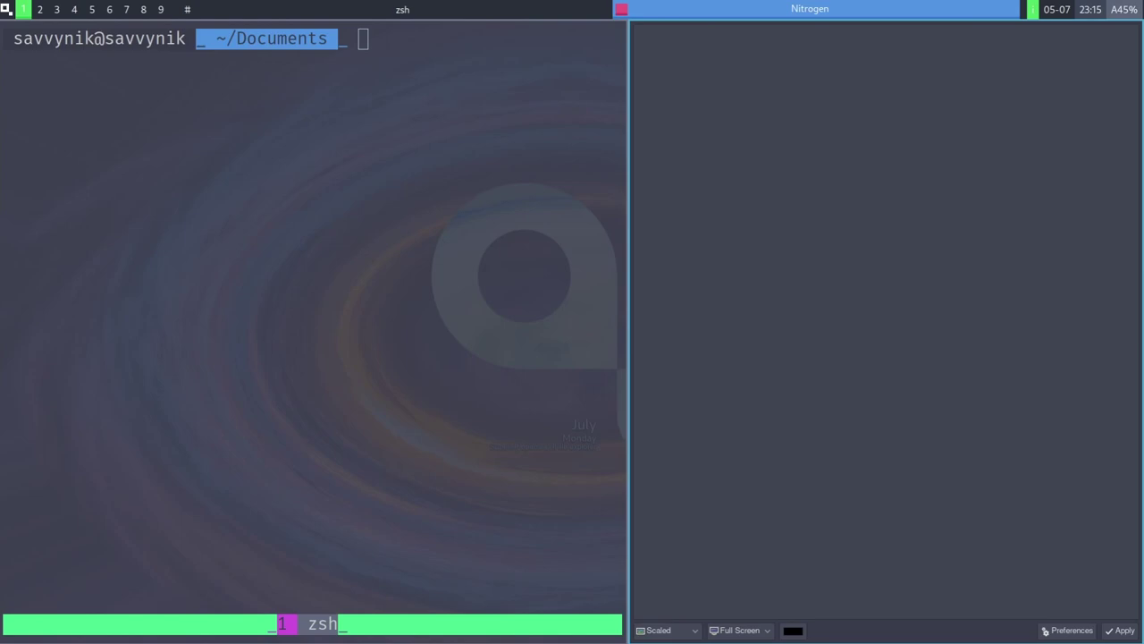
pyautogui.click(517, 162)
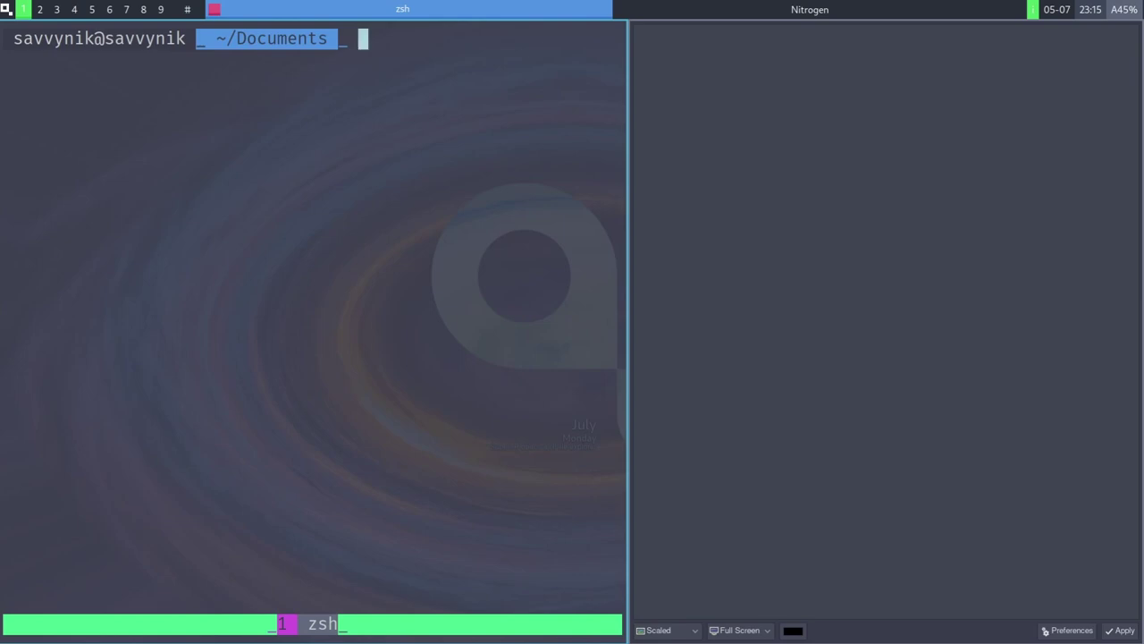
# Step: Open the keybindings reference, look through it from beginning to end and close it
pyautogui.press('super+F1')
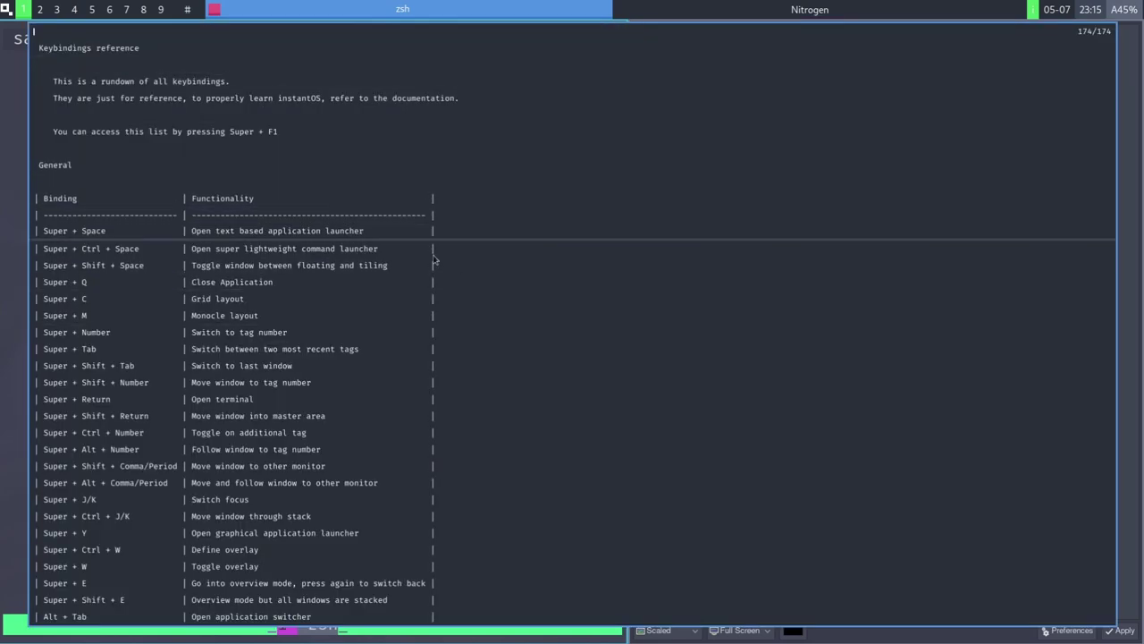
pyautogui.scroll(-20, 435, 300)
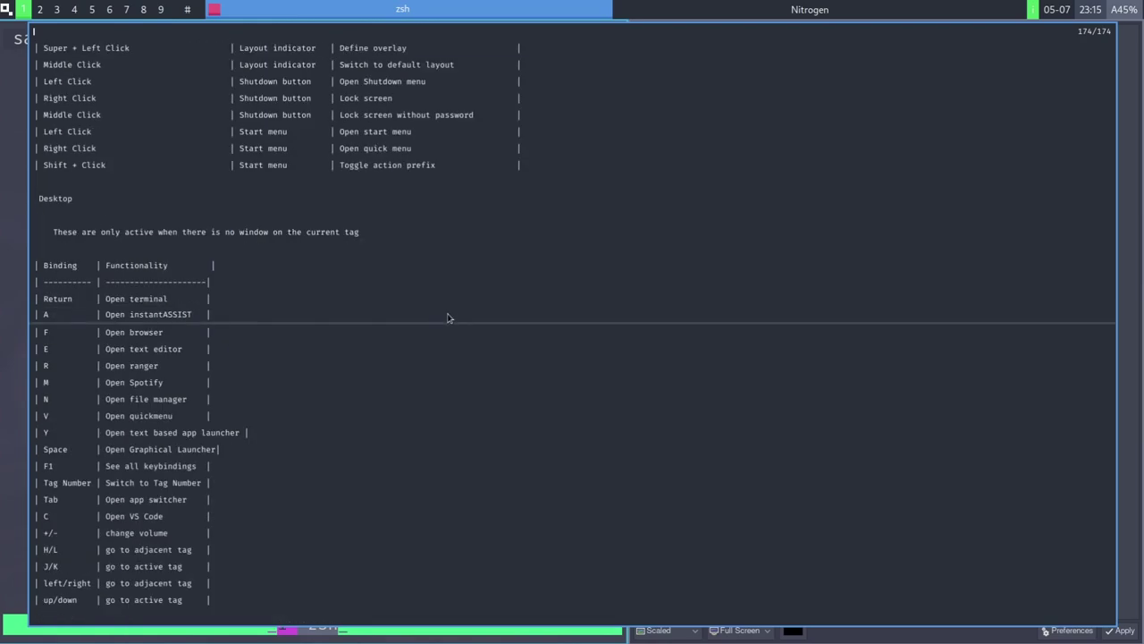
pyautogui.scroll(20, 396, 317)
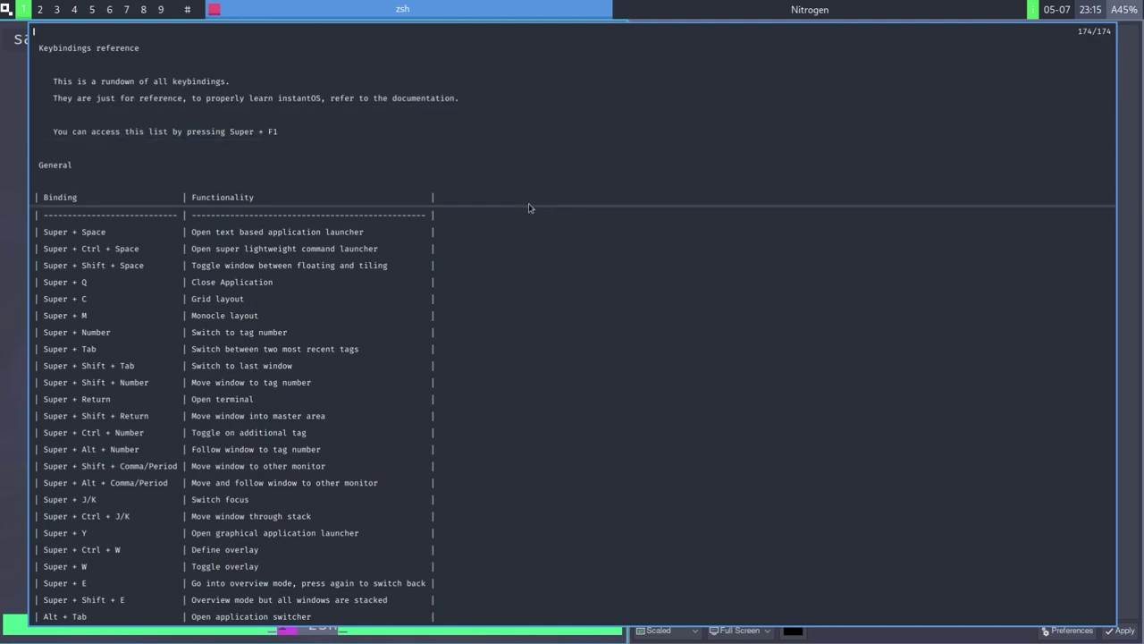
pyautogui.press('q')
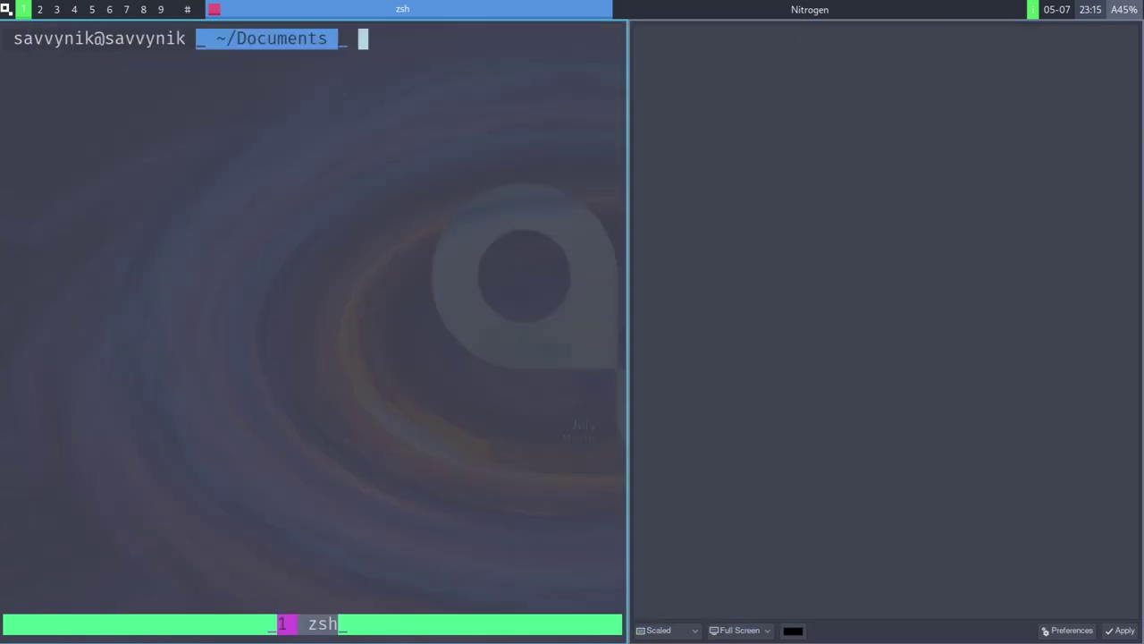
# Step: Toggle the terminal and Nitrogen windows between hidden and shown, leaving only the terminal on the desktop
pyautogui.click(524, 9)
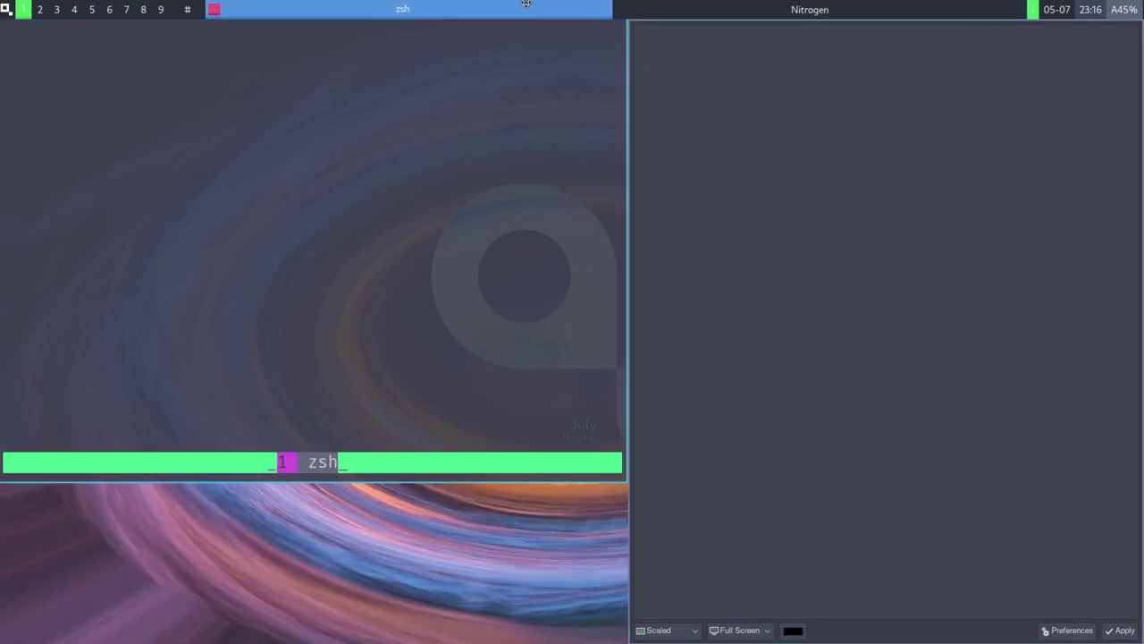
pyautogui.click(521, 10)
pyautogui.click(658, 4)
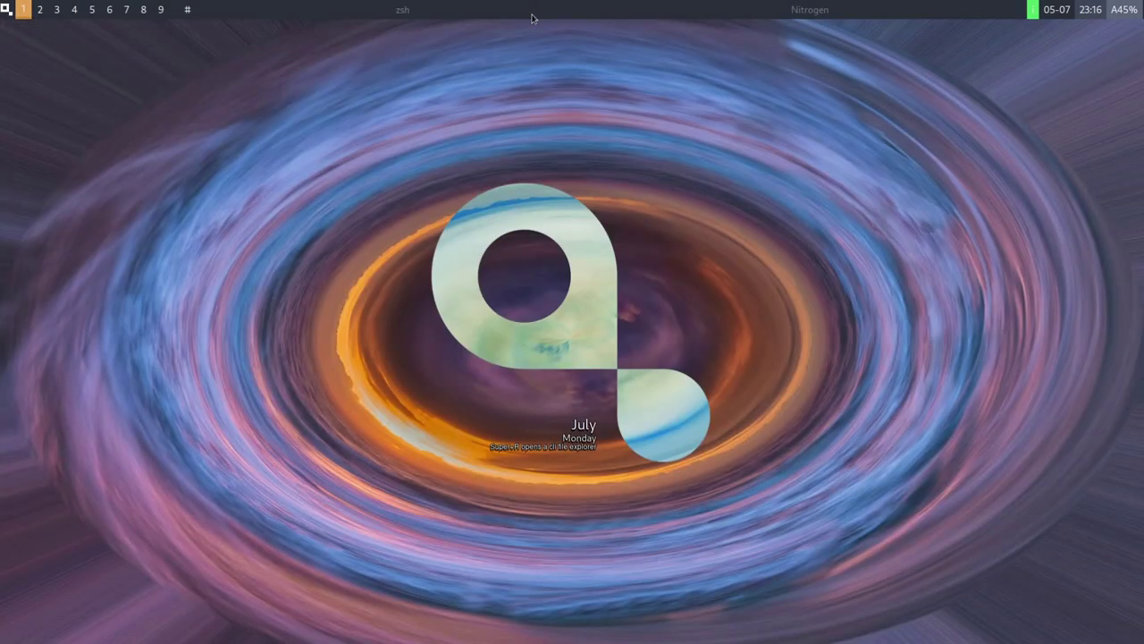
pyautogui.click(533, 13)
pyautogui.click(724, 16)
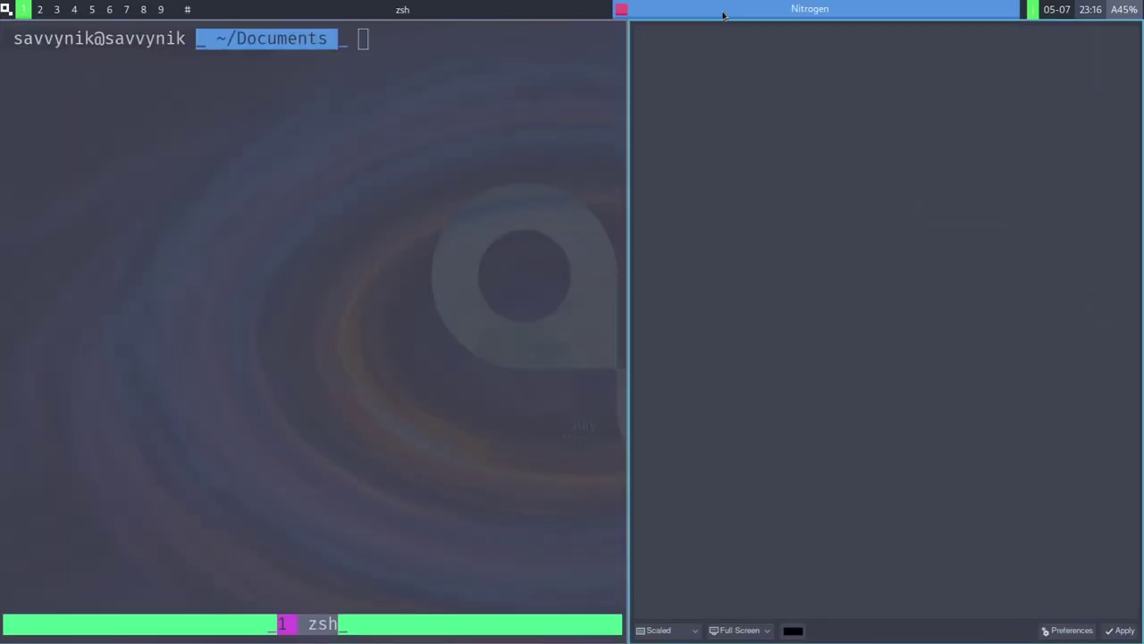
pyautogui.click(541, 16)
pyautogui.click(542, 15)
pyautogui.click(686, 9)
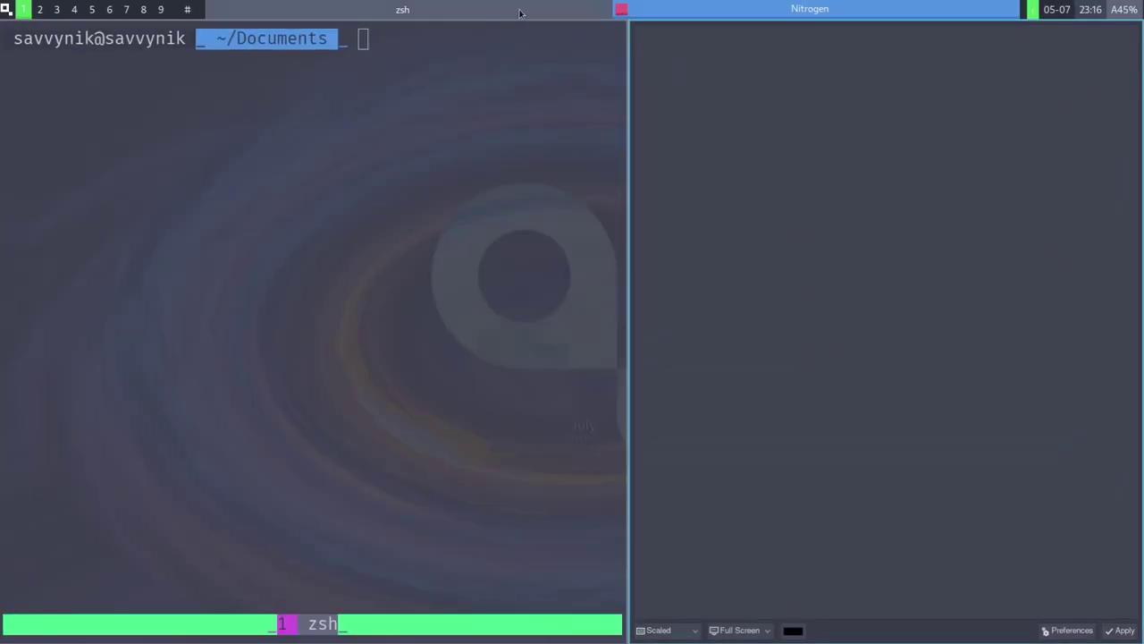
pyautogui.click(705, 12)
pyautogui.click(709, 14)
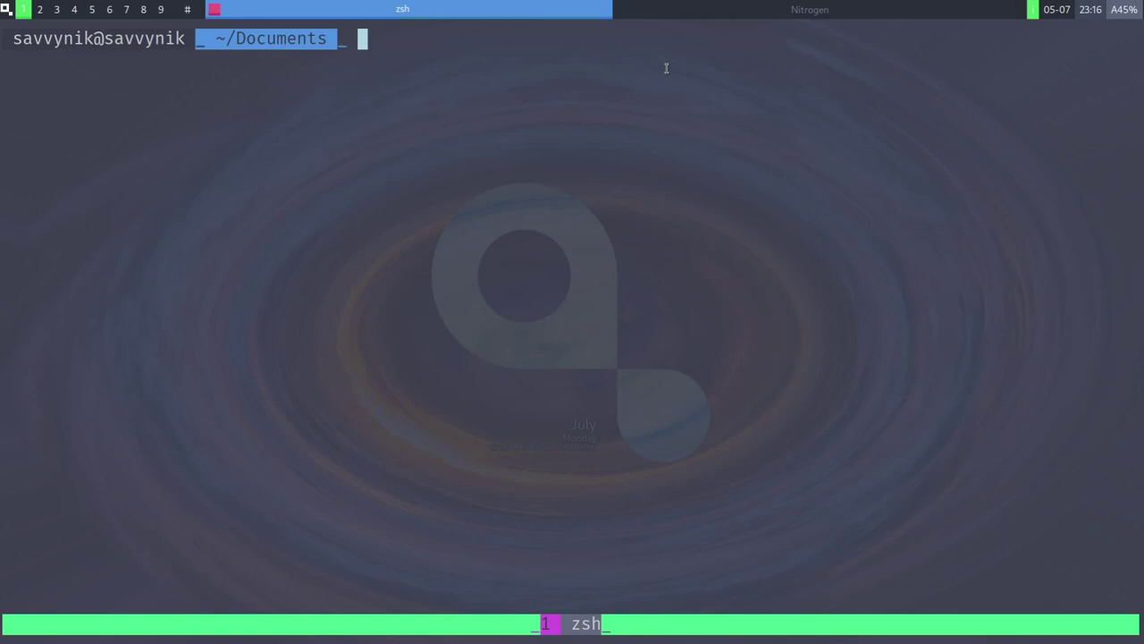
# Step: Show the hidden Nitrogen window beside the terminal, and close both windows to leave an empty desktop
pyautogui.click(736, 7)
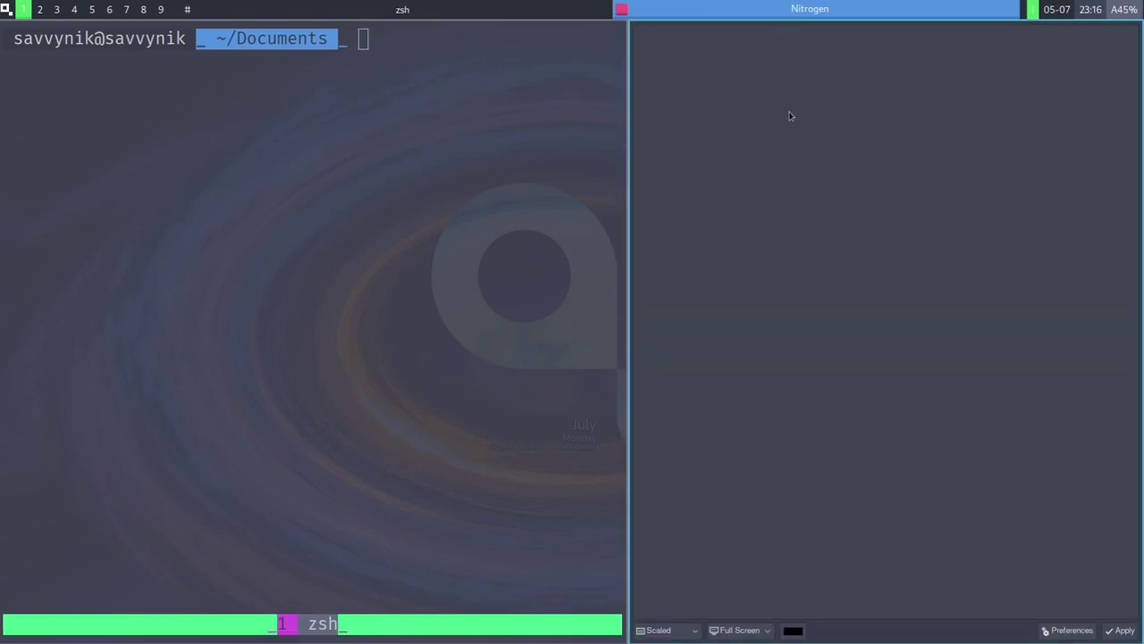
pyautogui.press('super+shift+q')
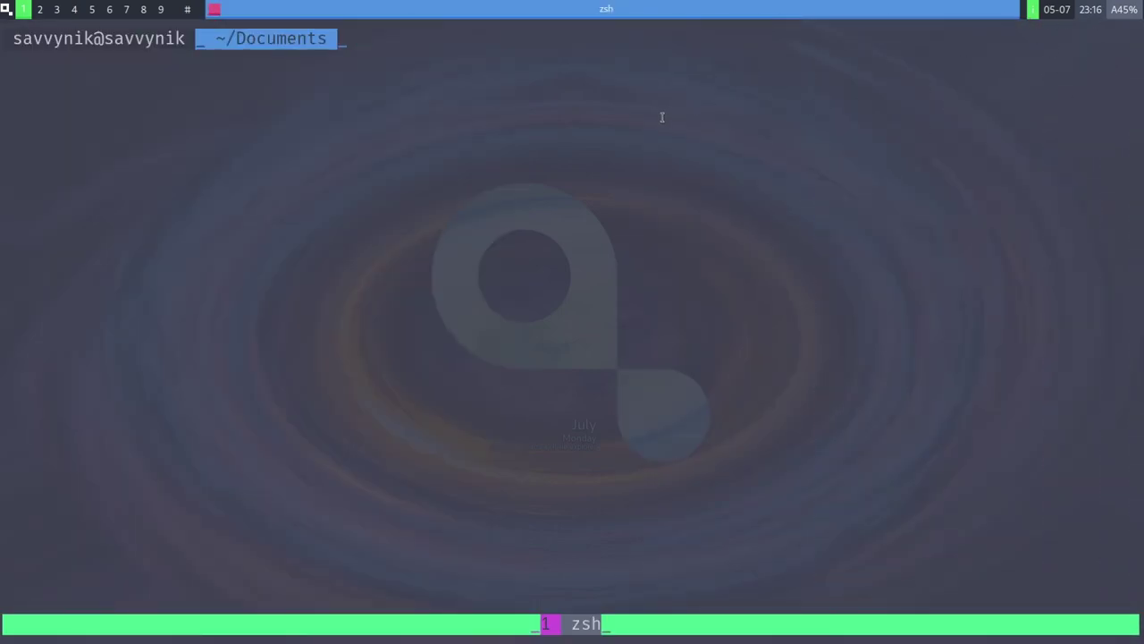
pyautogui.press('super+shift+q')
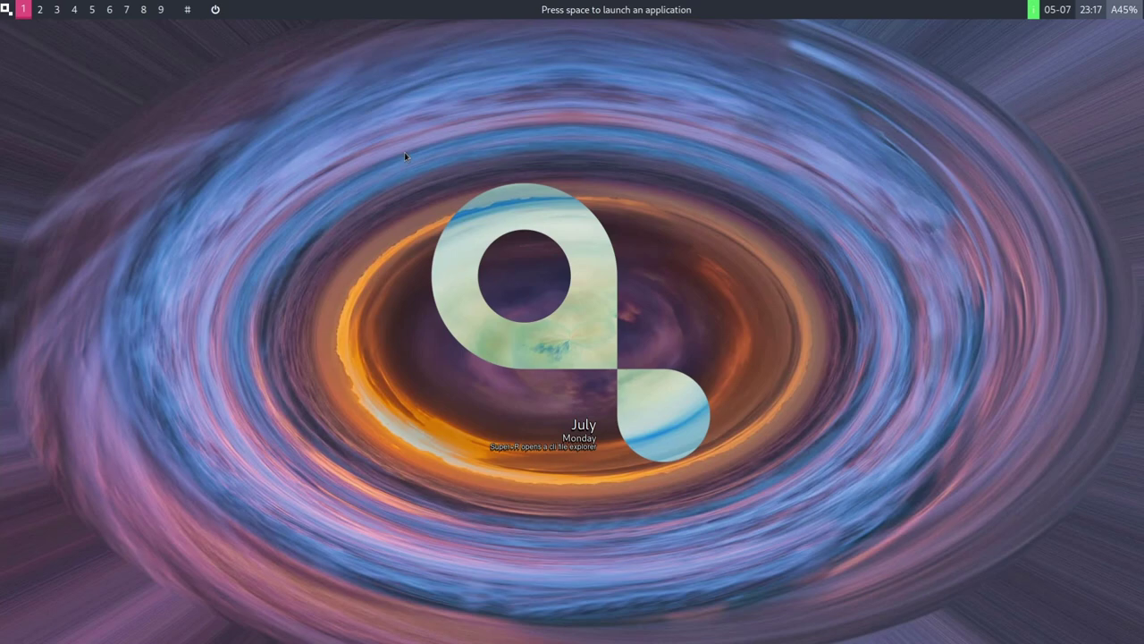
# Step: View the shutdown menu's options and the full-screen application grid, dismissing each without choosing an entry
pyautogui.click(216, 10)
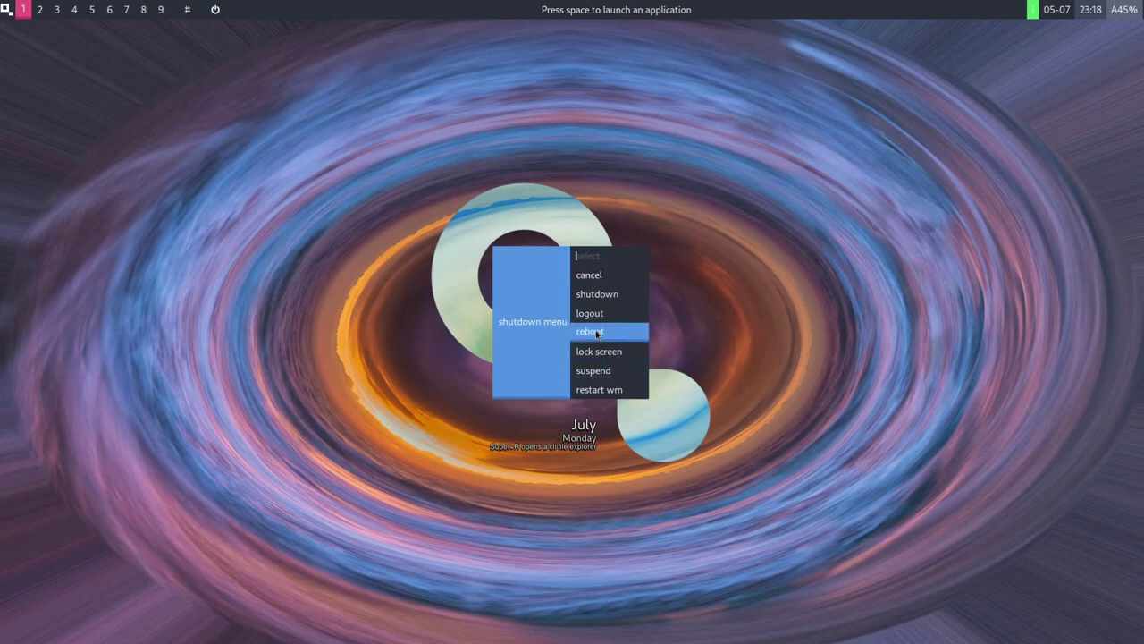
pyautogui.click(716, 304)
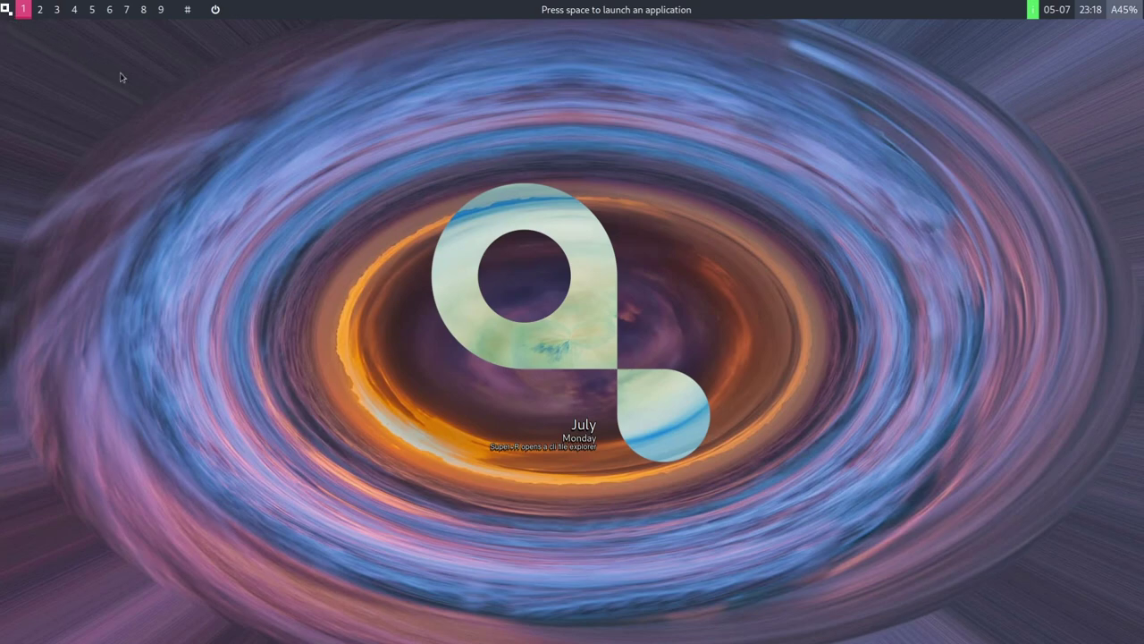
pyautogui.press('space')
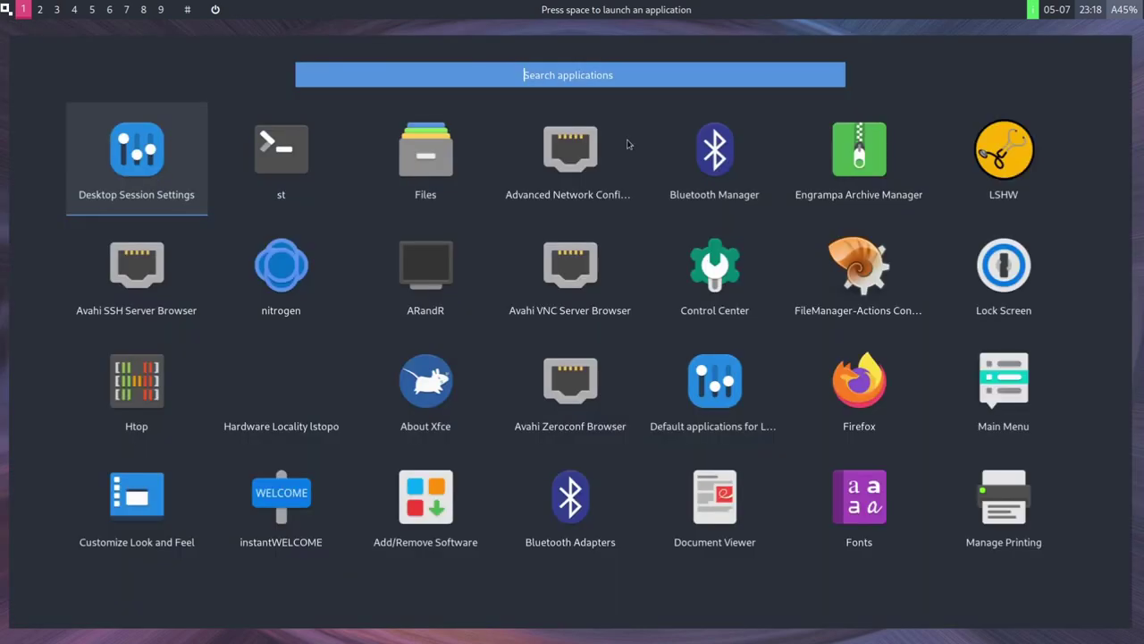
pyautogui.press('Escape')
pyautogui.press('space')
pyautogui.press('Escape')
# Step: Open the compact application search list, try a few short queries including "=" and close it without launching anything
pyautogui.press('super+d')
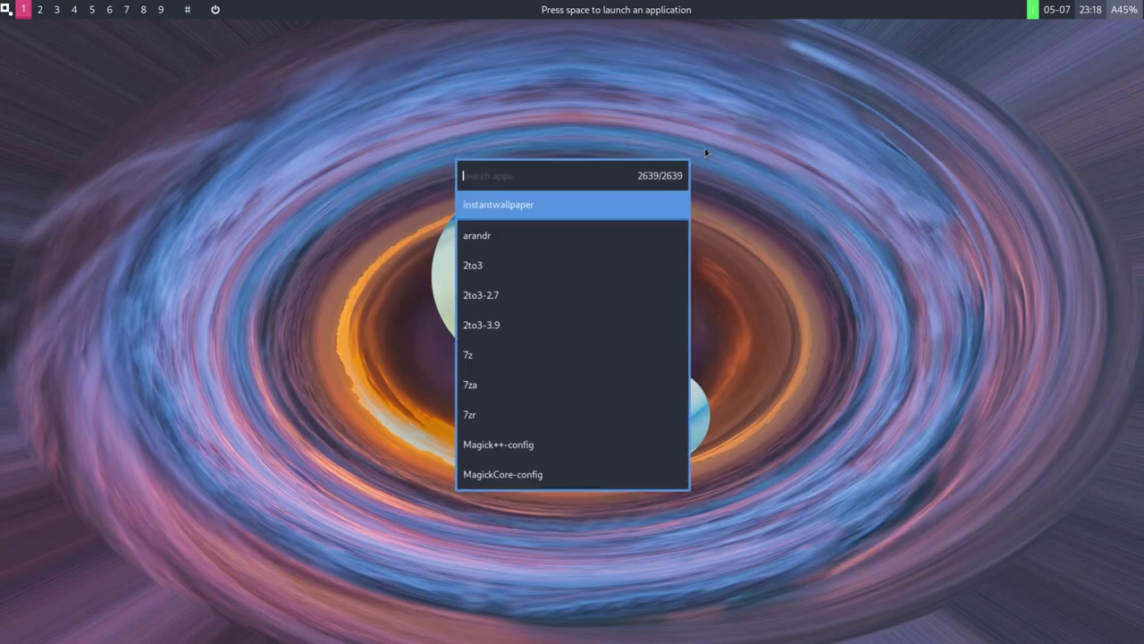
pyautogui.press('Up')
pyautogui.press('Down')
pyautogui.write('e')
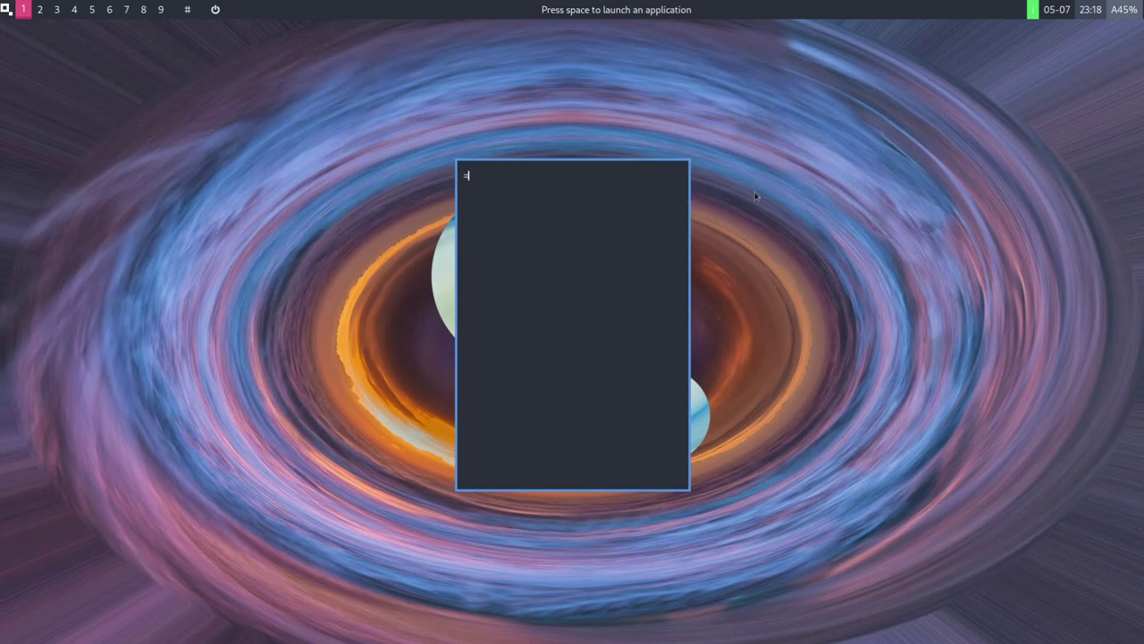
pyautogui.write('3d')
pyautogui.press('BackSpace')
pyautogui.press('BackSpace')
pyautogui.press('BackSpace')
pyautogui.write('3=')
pyautogui.press('Escape')
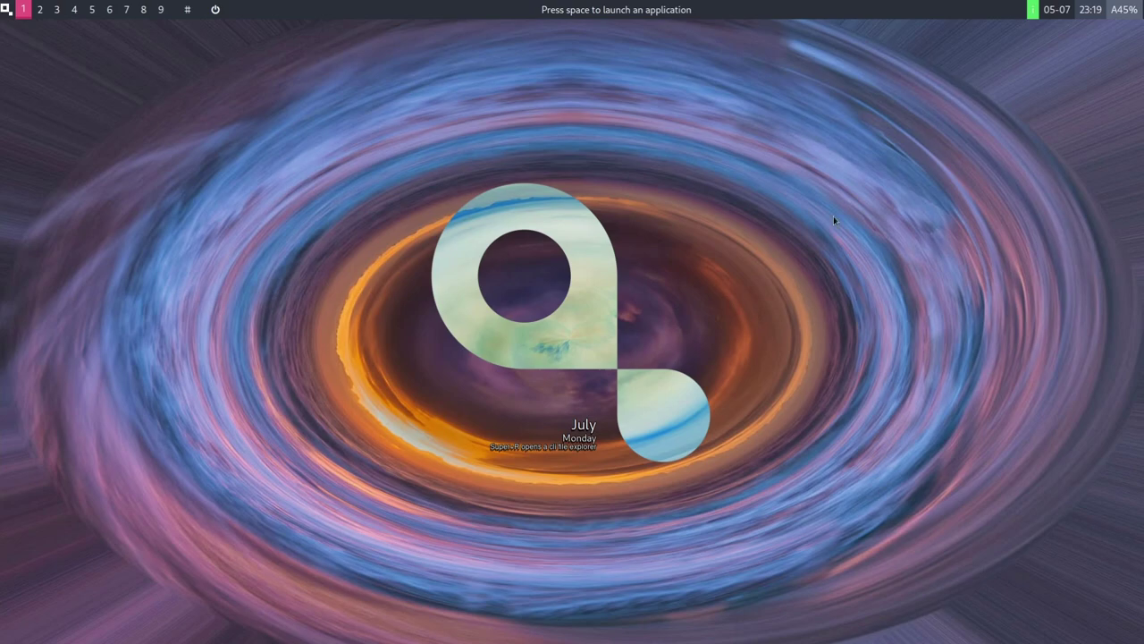
# Step: Open a new terminal, run htop to examine the running processes and resource usage, and quit it
pyautogui.press('super+Return')
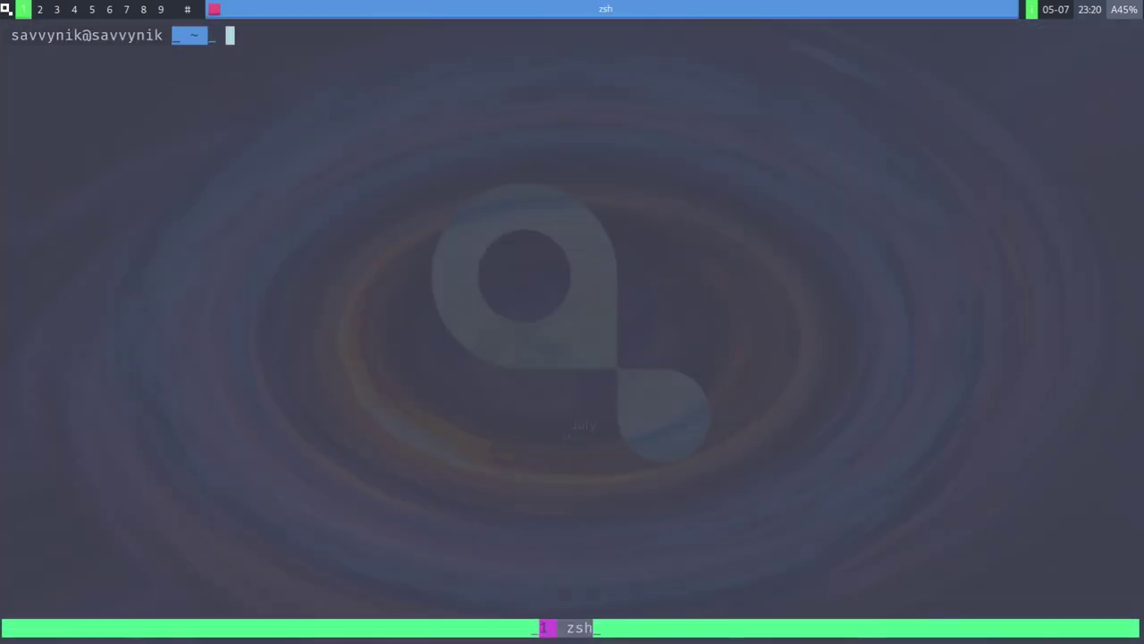
pyautogui.write('htop')
pyautogui.press('Return')
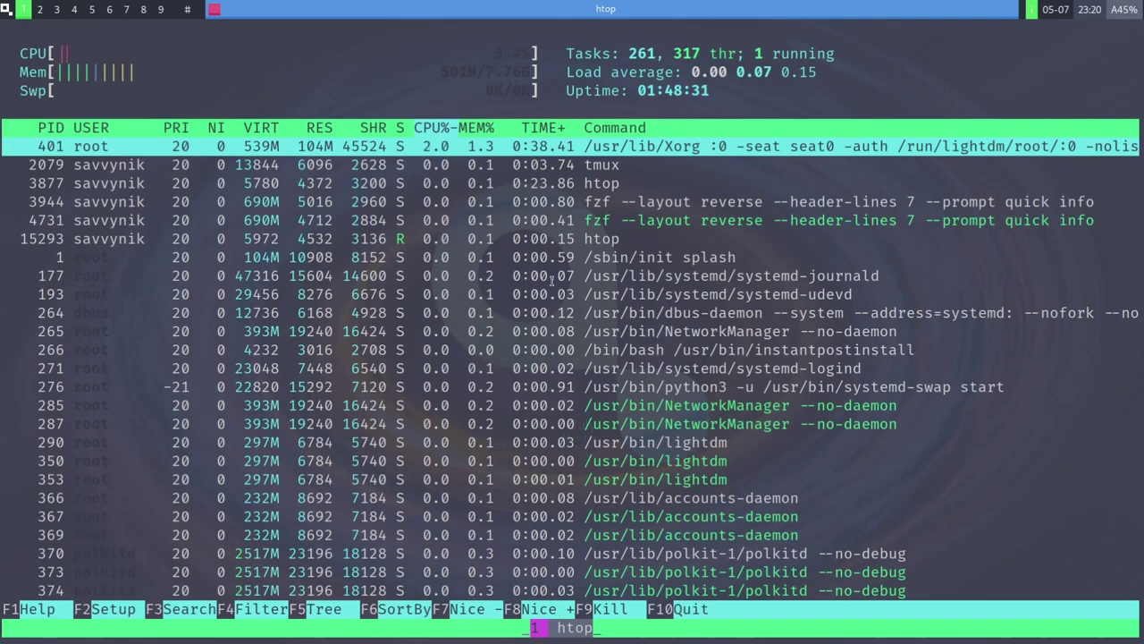
pyautogui.write('q')
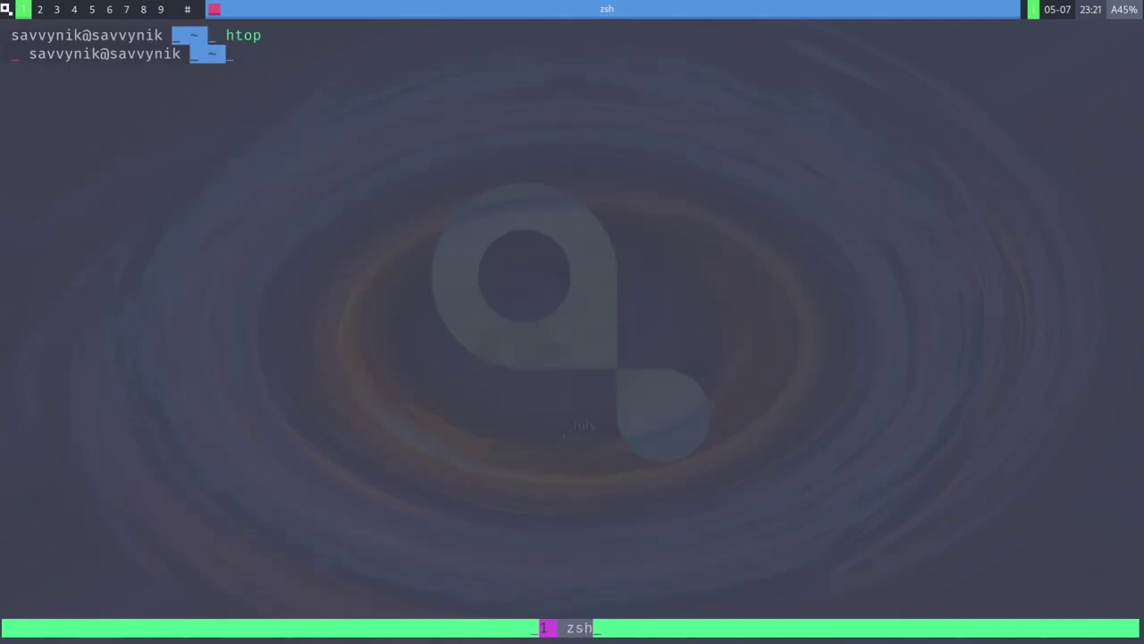
# Step: Turn the terminal into a smaller floating window centred on the desktop and run neofetch in it
pyautogui.write('neofetch')
pyautogui.rightClick(807, 421)
pyautogui.hotkey('ctrl', 'b')
pyautogui.press('[')
pyautogui.moveTo(859, 418); pyautogui.dragTo(491, 369)
pyautogui.moveTo(268, 331); pyautogui.dragTo(539, 342)
pyautogui.moveTo(776, 565); pyautogui.dragTo(665, 388)
pyautogui.press('q')
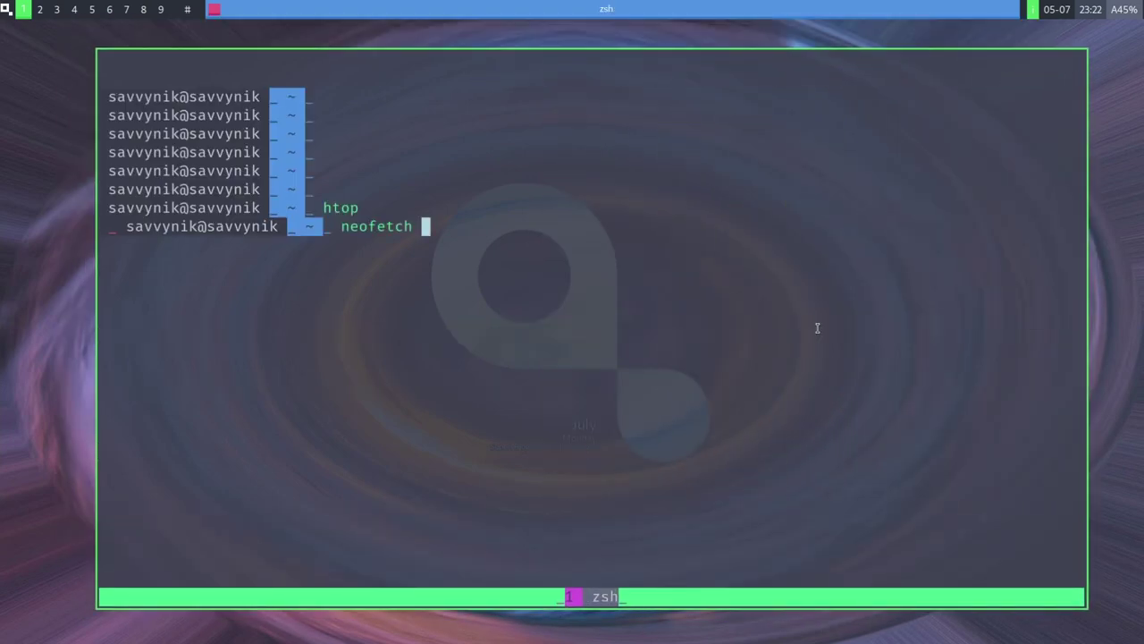
pyautogui.press('Return')
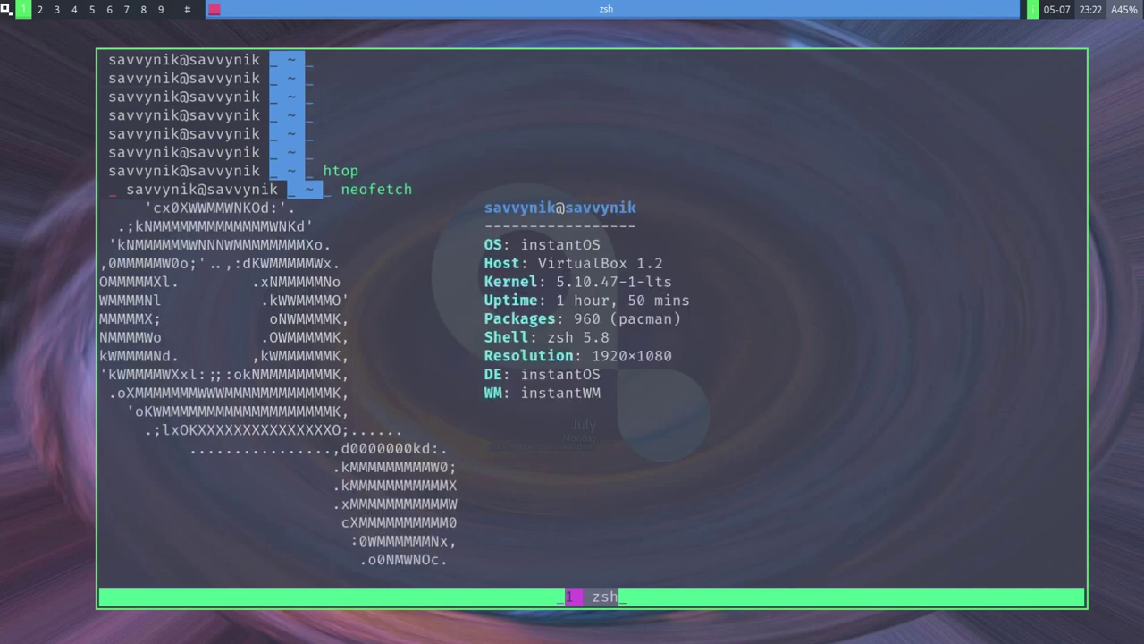
# Step: Clear the terminal output and run neofetch again from the command history
pyautogui.write('clear')
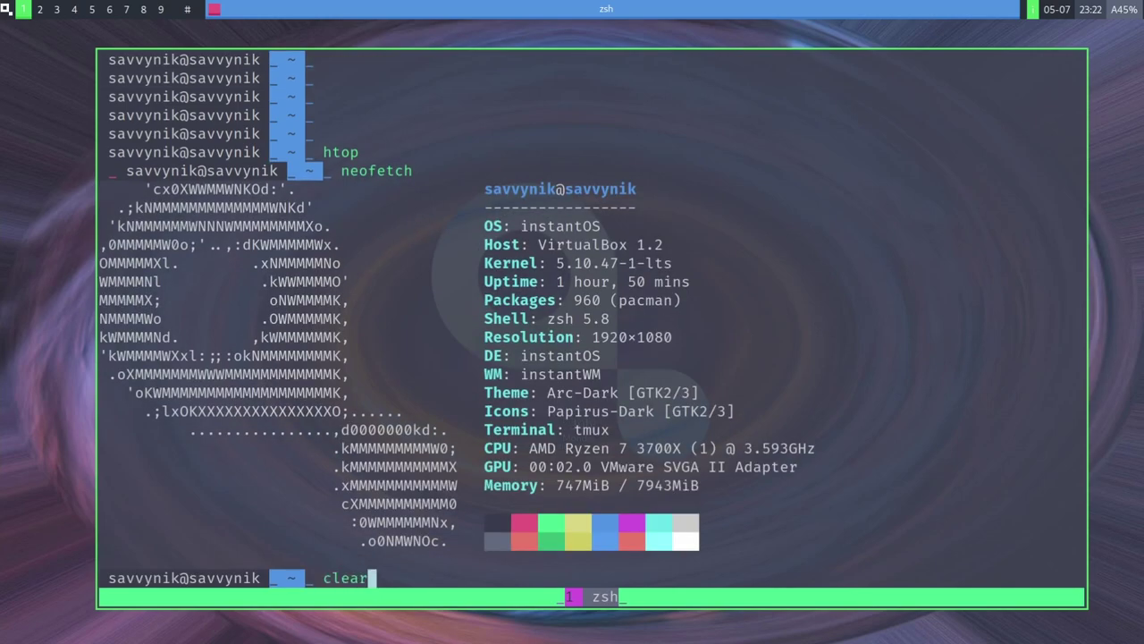
pyautogui.press('Return')
pyautogui.press('Up')
pyautogui.press('Up')
pyautogui.press('Return')
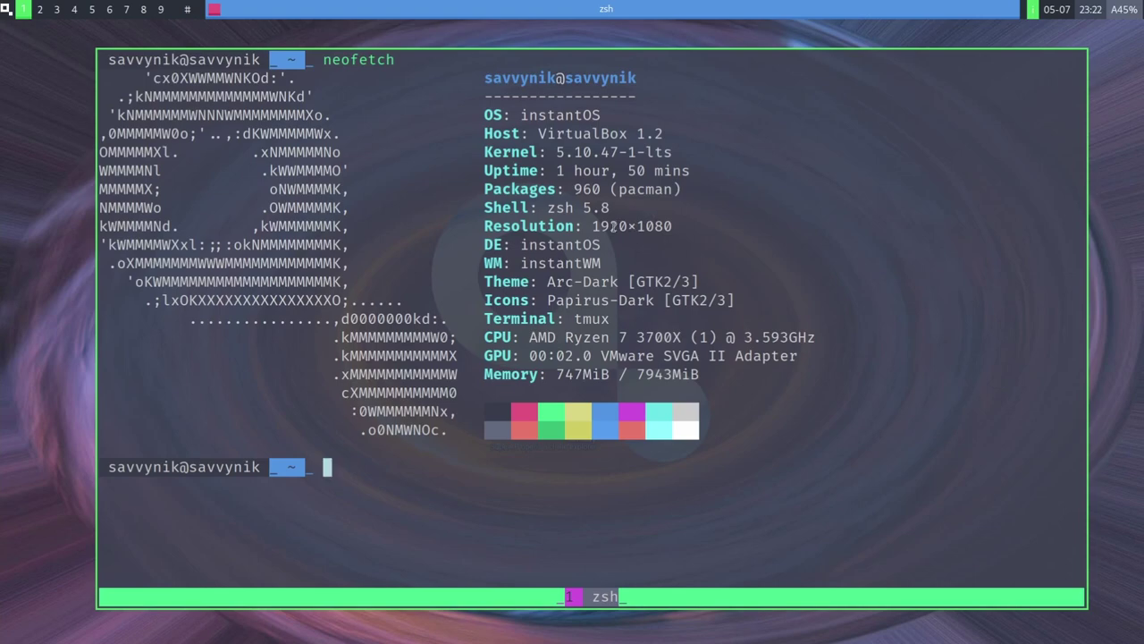
# Step: Highlight the WM, Terminal and Memory values in the neofetch output and close the terminal window
pyautogui.moveTo(521, 263); pyautogui.dragTo(601, 264)
pyautogui.moveTo(617, 320); pyautogui.dragTo(572, 318)
pyautogui.moveTo(558, 375); pyautogui.dragTo(629, 376)
pyautogui.press('super+q')
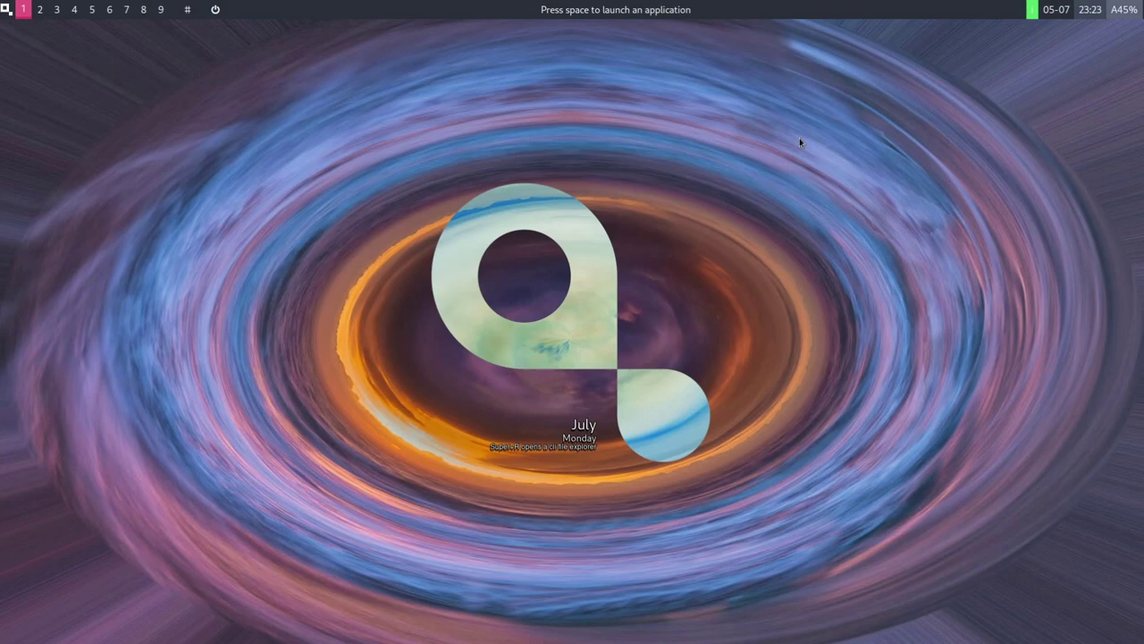